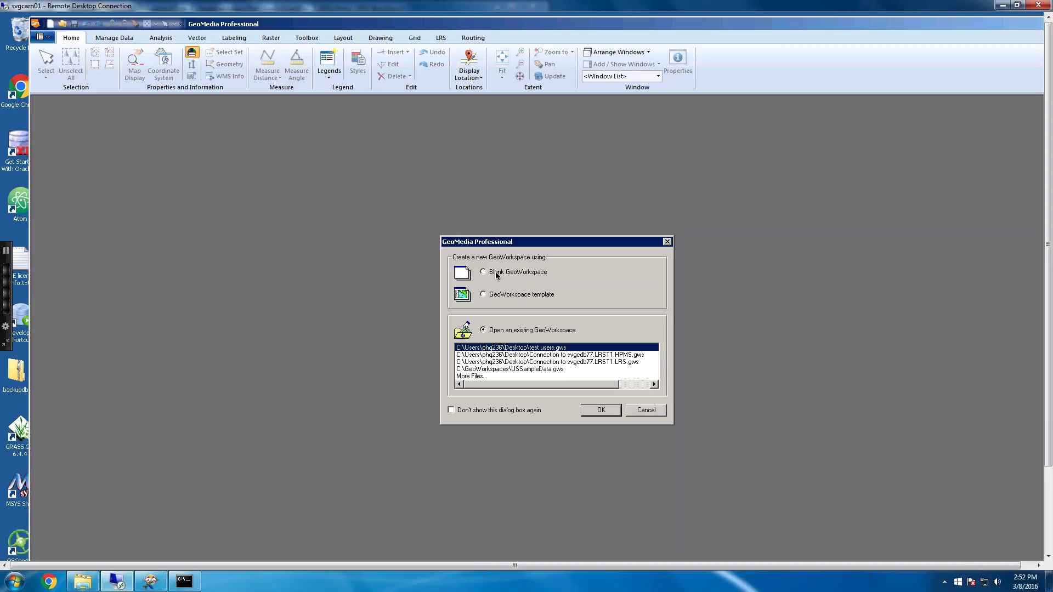
Step: Create a blank GeoWorkspace and start a new warehouse connection of type Oracle Object Model Read-Write
left_click(488, 273)
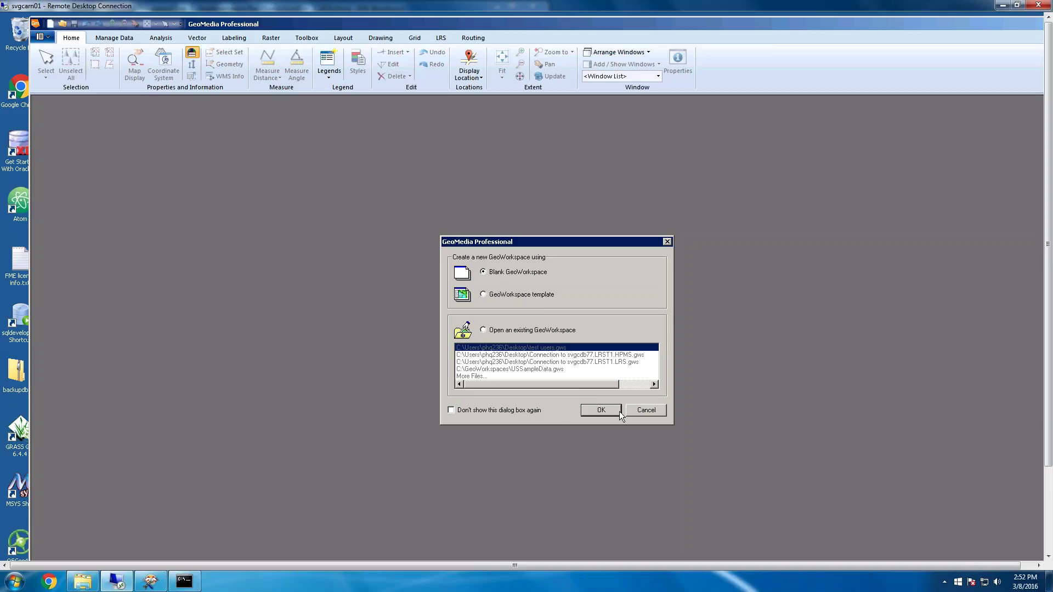
left_click(598, 411)
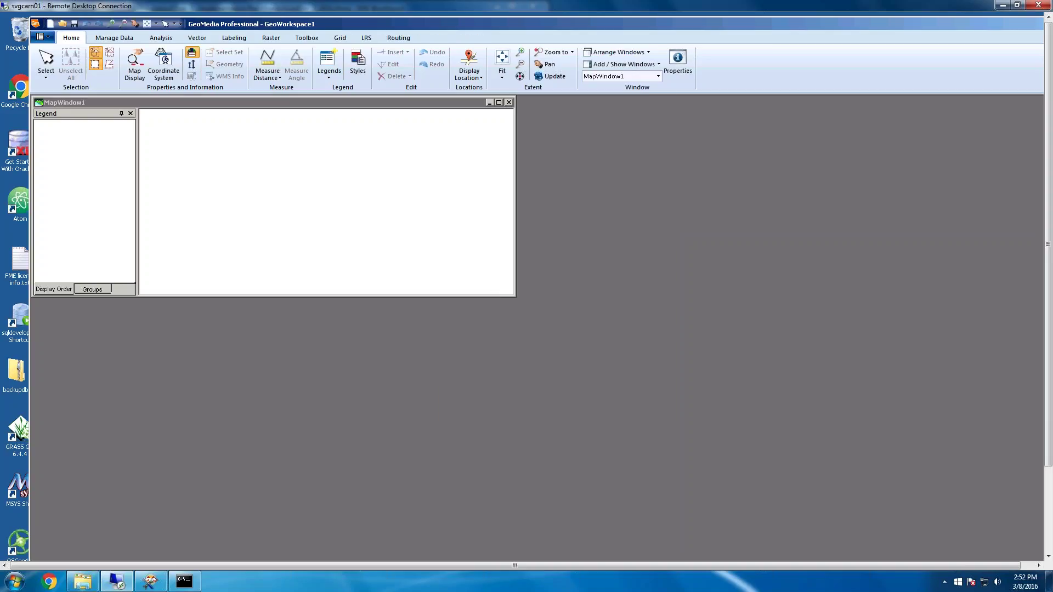
left_click(119, 37)
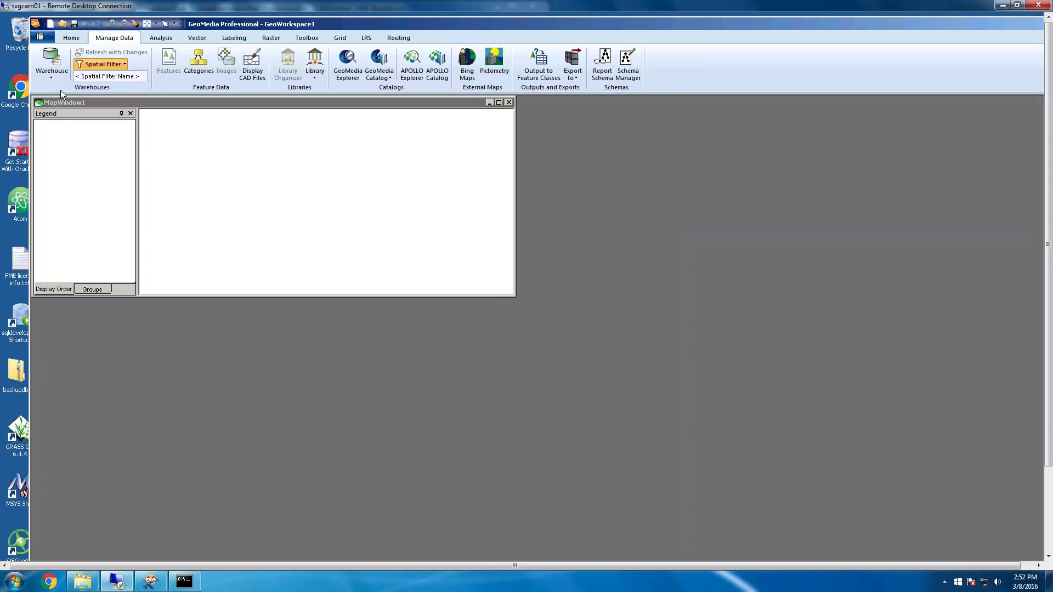
left_click(54, 59)
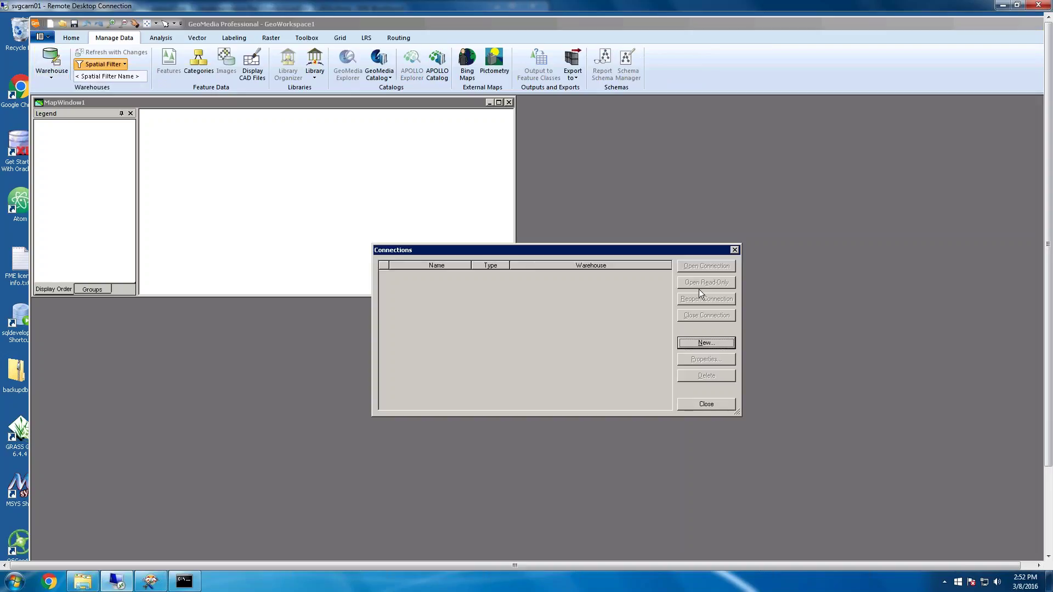
left_click(706, 343)
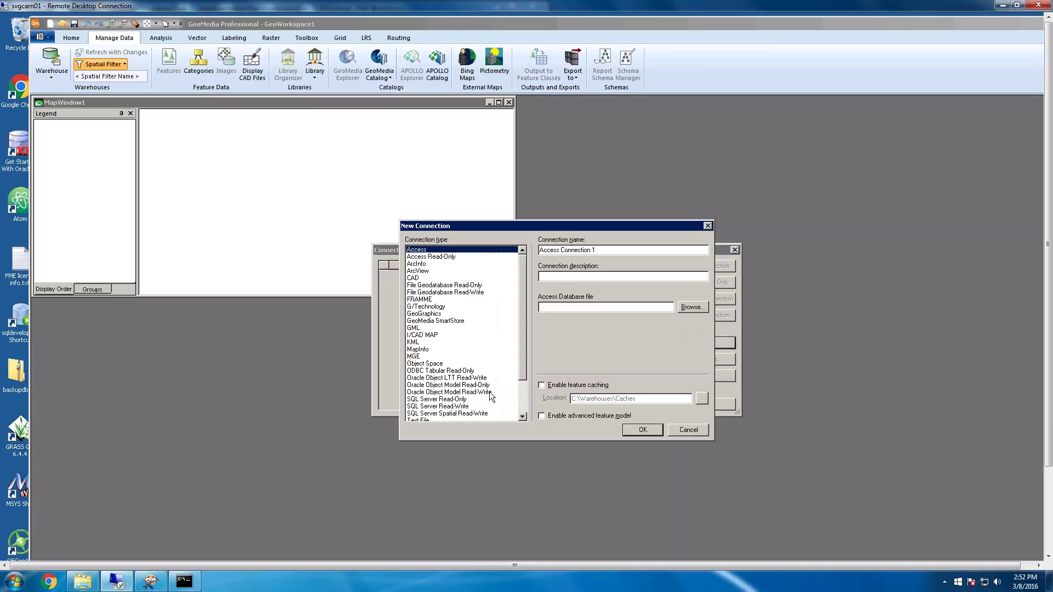
left_click(455, 392)
Step: Replace the default connection name with LRSt1.HPMS_EDIT
left_click(679, 249)
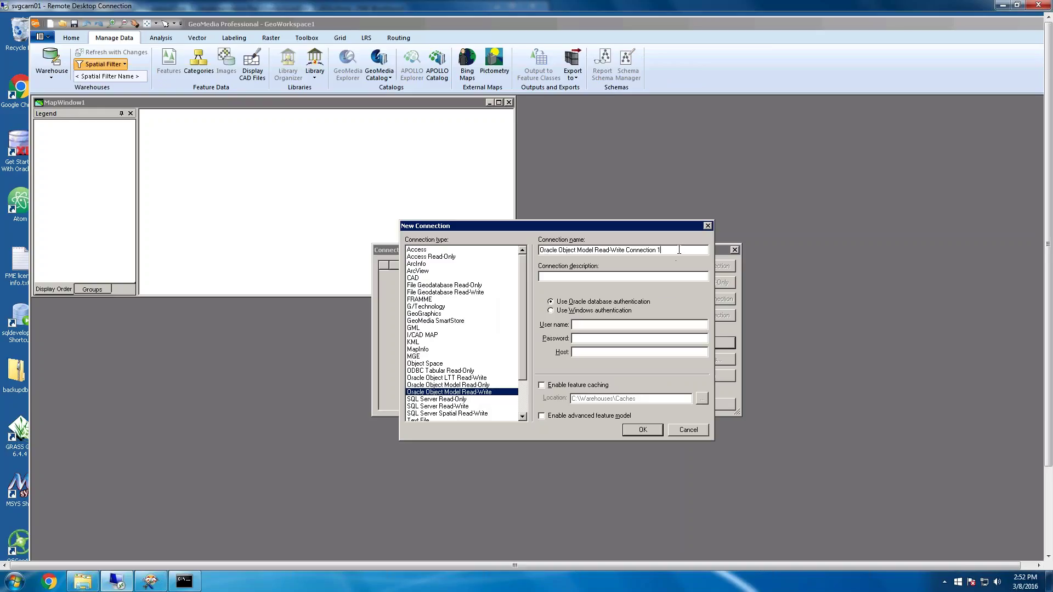
left_click_drag(667, 249, 540, 250)
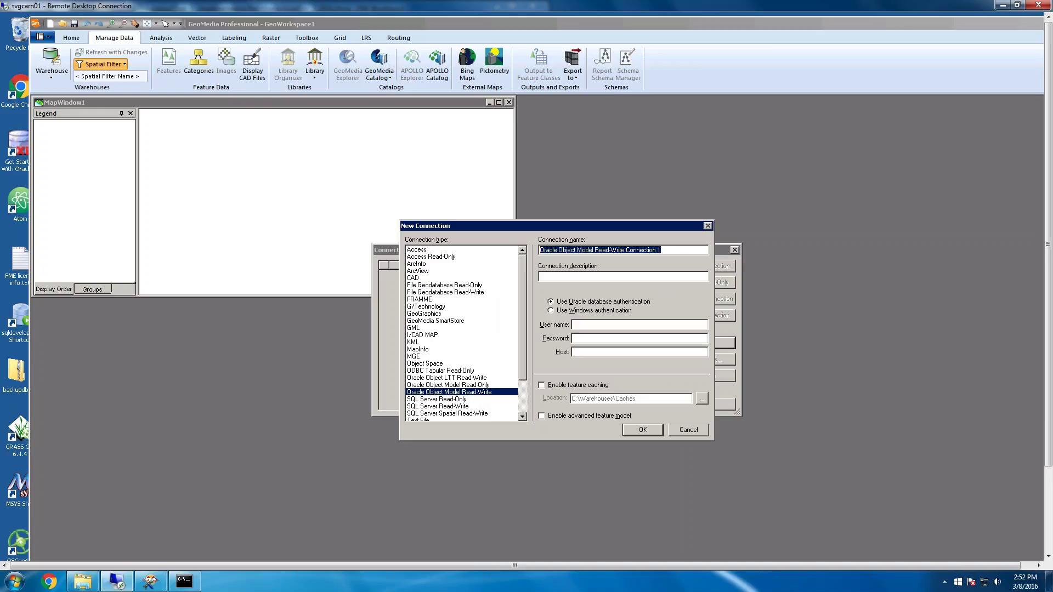
type("LRSt1")
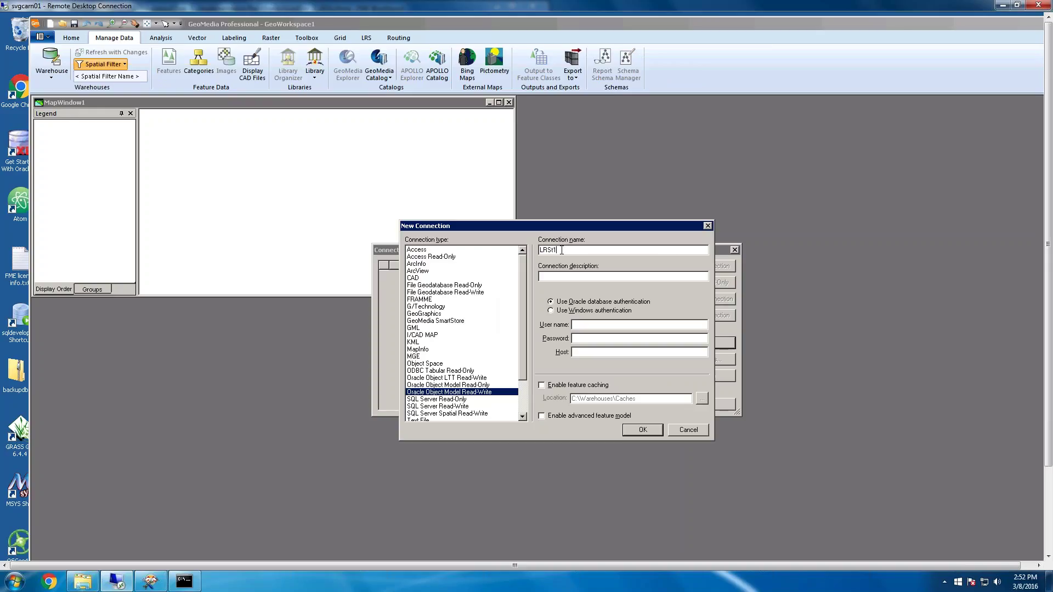
type(".HPMS_EDIT")
Step: Copy HPMS_EDIT from the connection name into the user name and enter the account password
left_click_drag(559, 250, 593, 250)
key("ctrl+c")
left_click(598, 250)
left_click(561, 250)
left_click(594, 327)
key("ctrl+v")
type("****")
Step: Look up the host address in the text file, set the host to //svgcdb77.dot.ca.gov:1521/LRSt1.dot.ca.gov and create the connection
left_click(595, 351)
left_click_drag(1046, 242, 1046, 329)
left_click(185, 549)
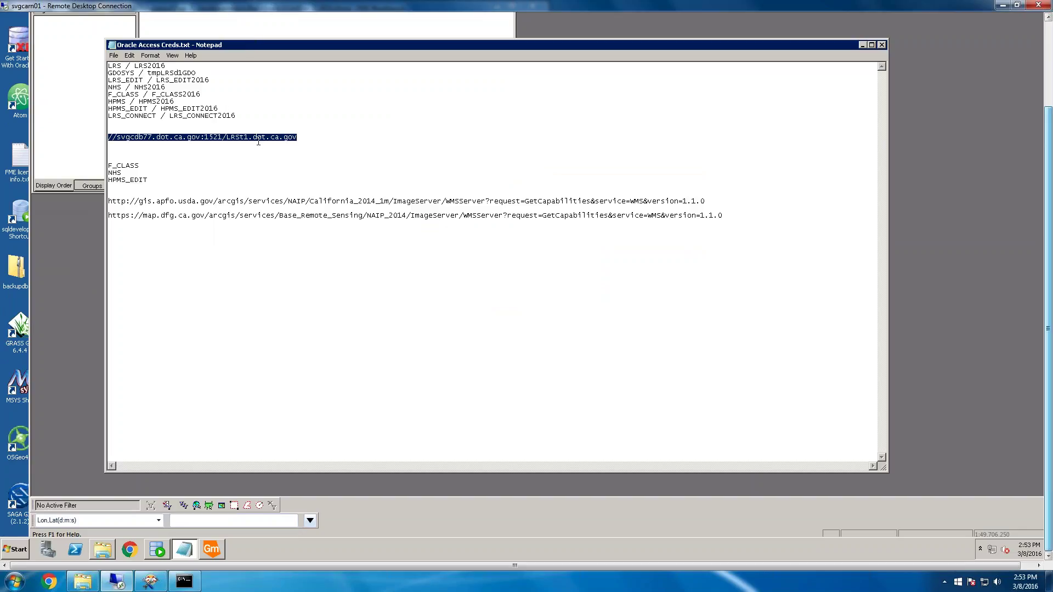
left_click(91, 271)
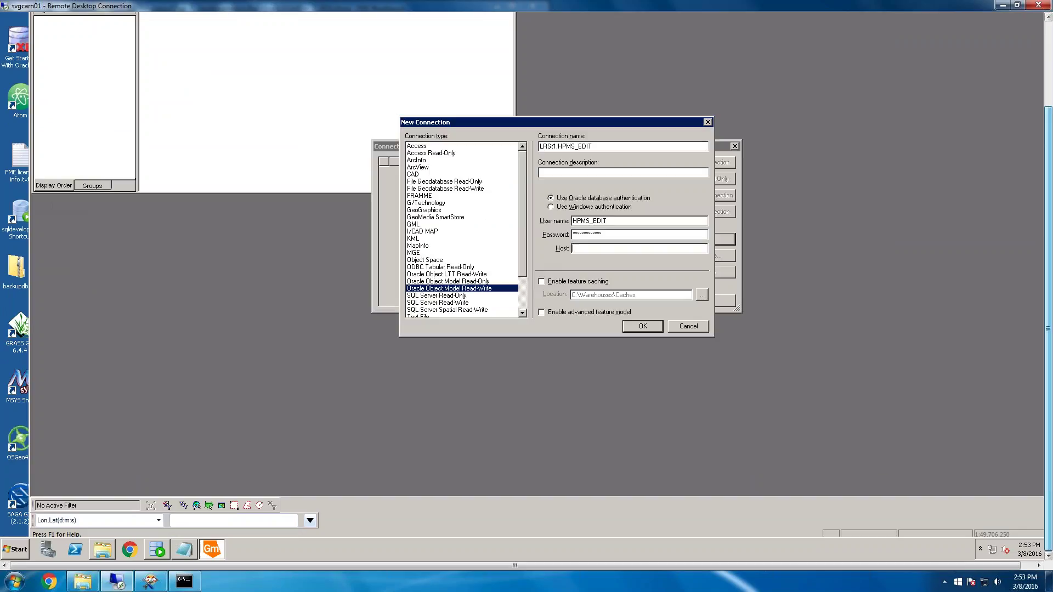
type("//svgcdb77.dot.ca.gov:1521/LRSt1.dot.ca.gov")
left_click(636, 327)
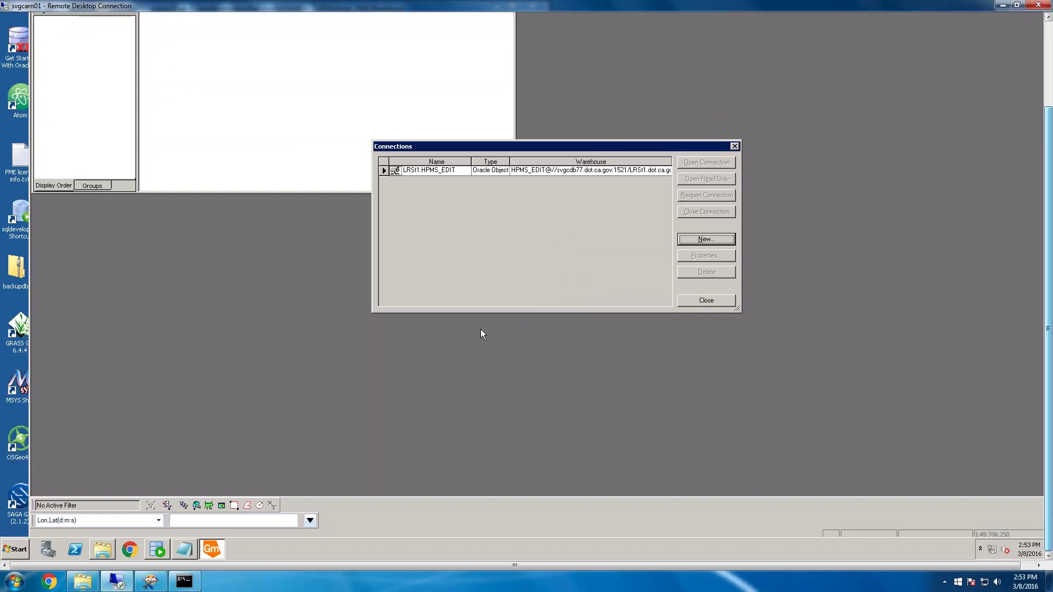
left_click(706, 300)
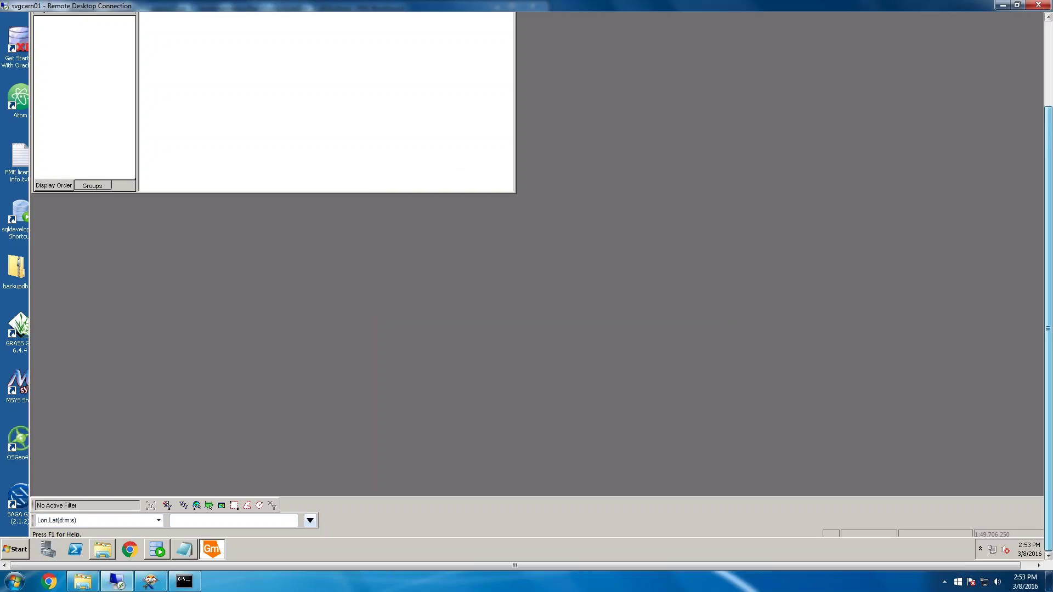
Step: Add the HPMS.VW_ROUTES_CATALOG feature class from the LRSt1.HPMS_EDIT connection to the map legend
left_click_drag(1048, 330, 1048, 253)
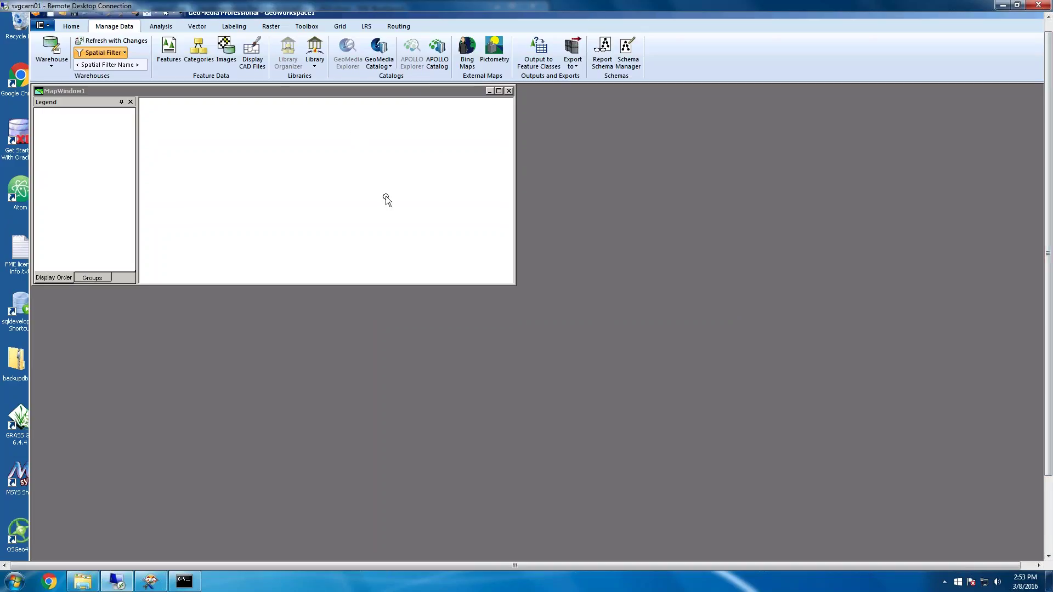
right_click(77, 144)
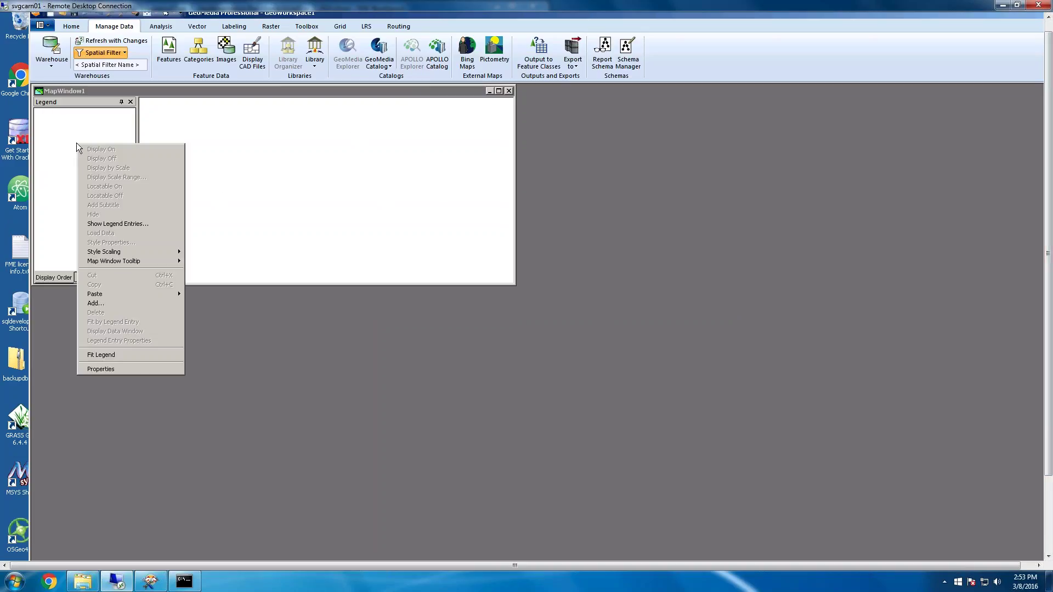
left_click(104, 302)
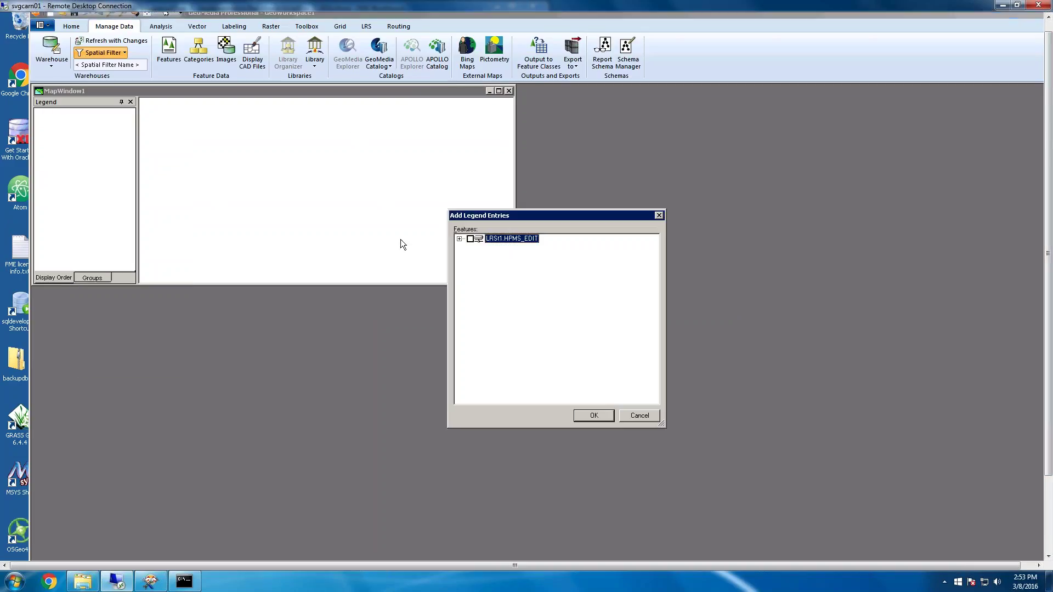
left_click(459, 239)
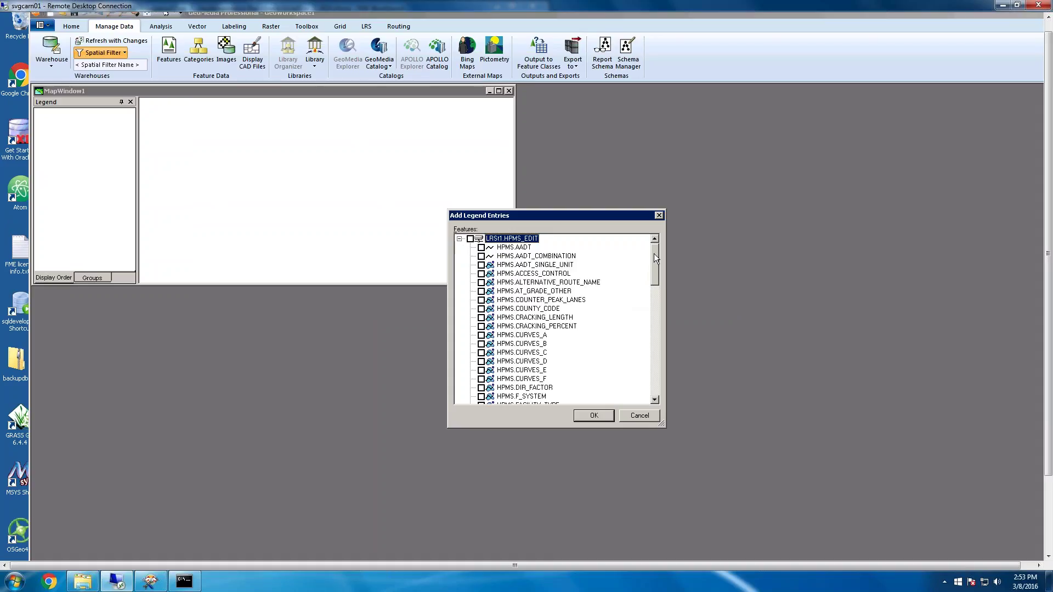
left_click_drag(654, 253, 653, 390)
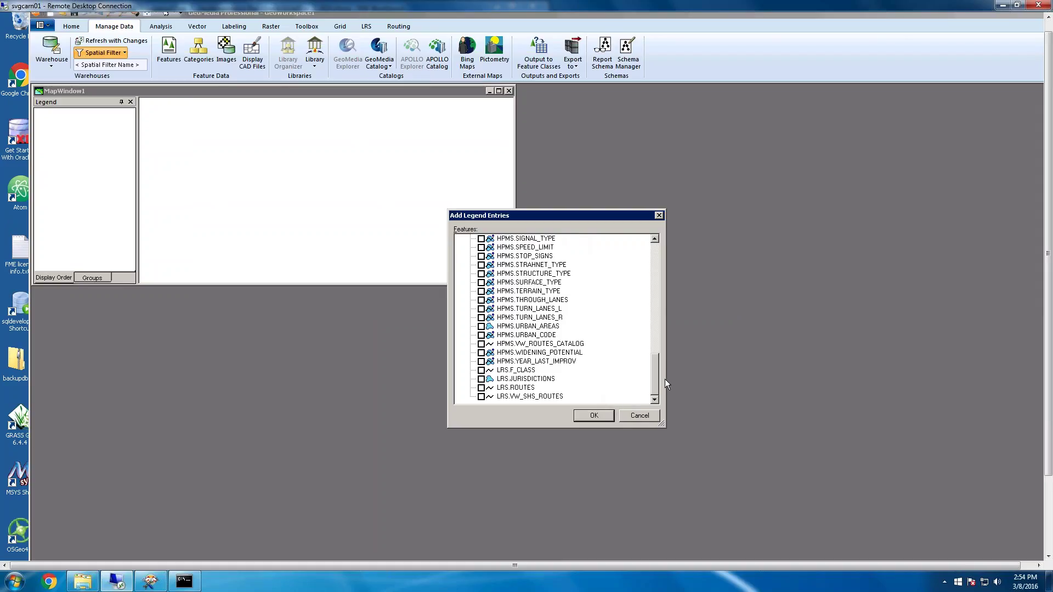
left_click(555, 344)
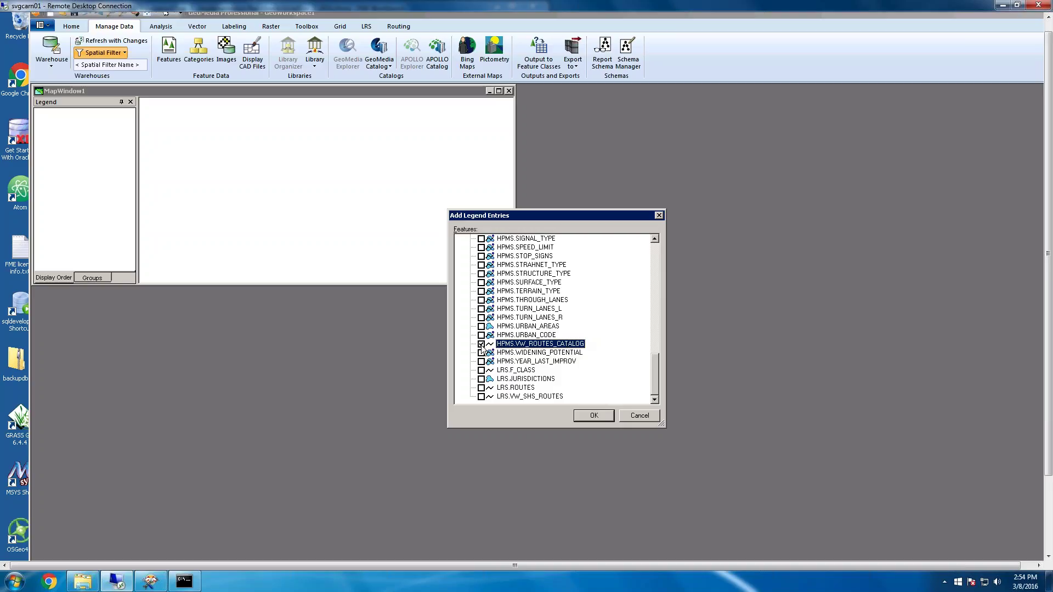
left_click(591, 416)
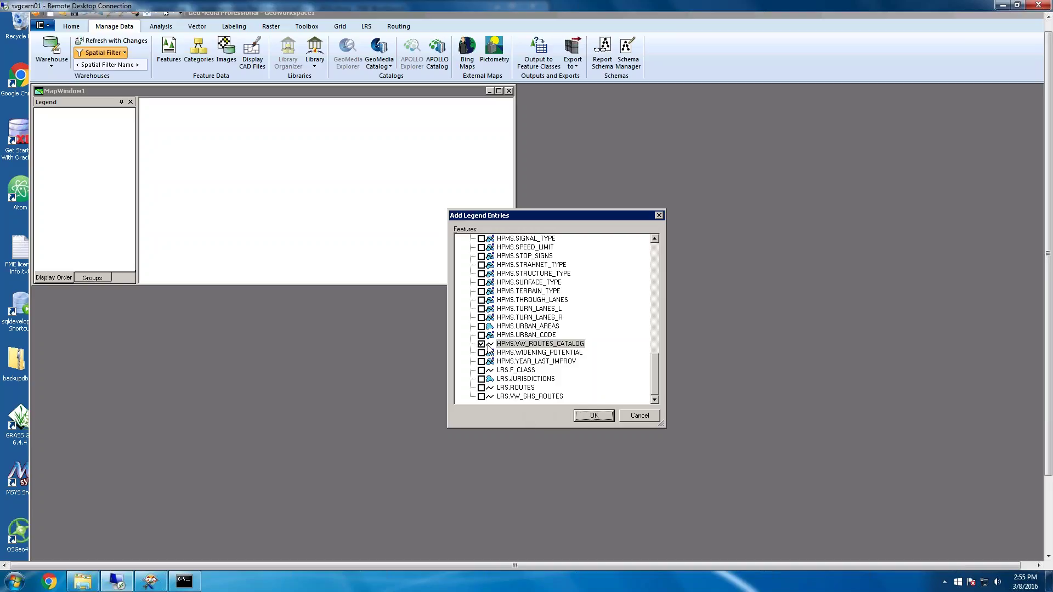
left_click(593, 417)
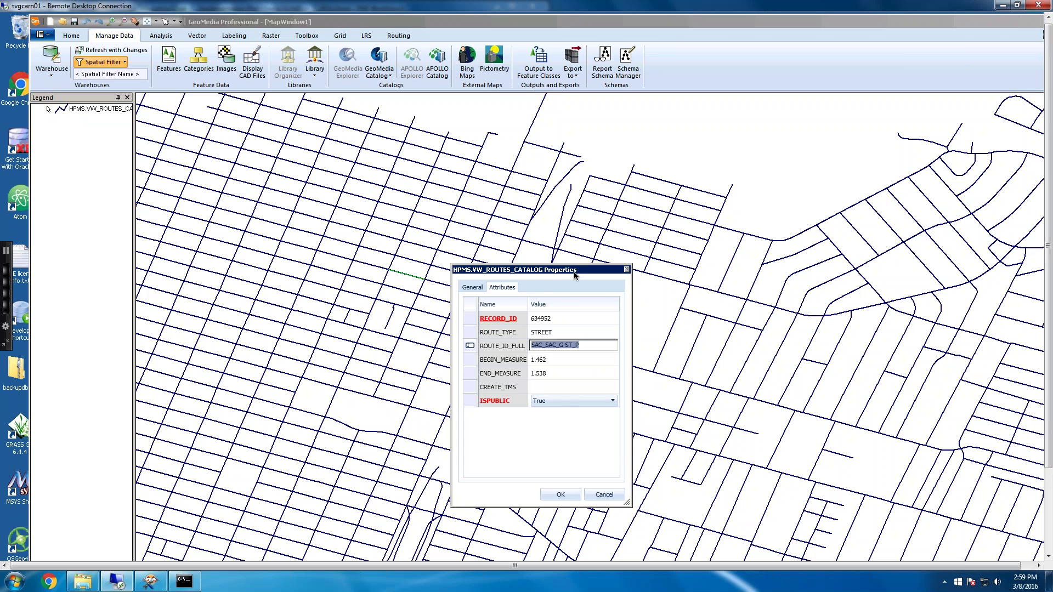
Step: Examine the selected street segment's record ID, route type, full route ID, begin and end measures and public flag, leaving its properties without changes
left_click_drag(579, 274, 675, 205)
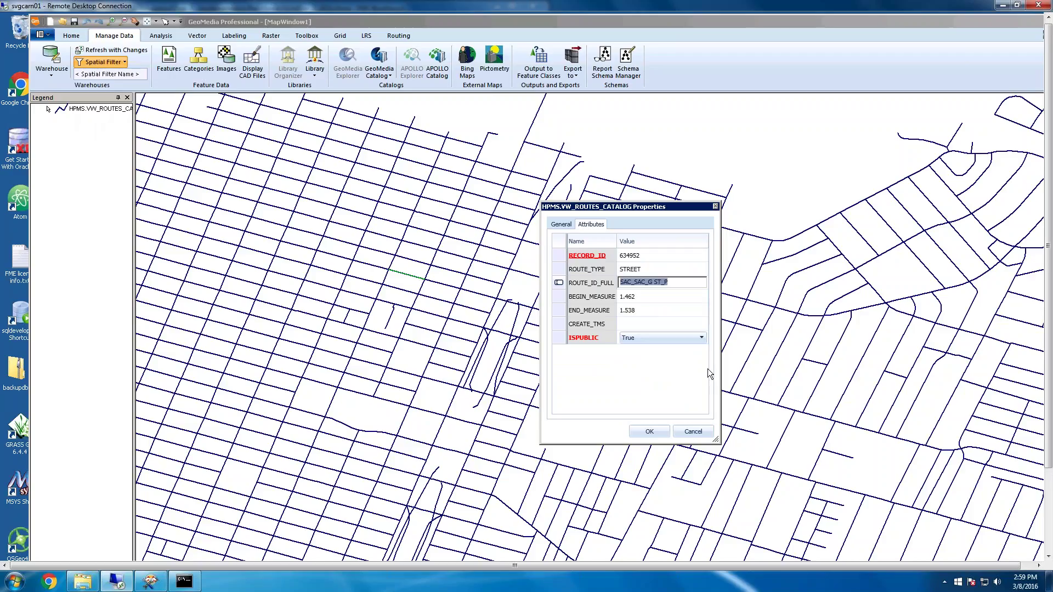
left_click(669, 270)
left_click(654, 255)
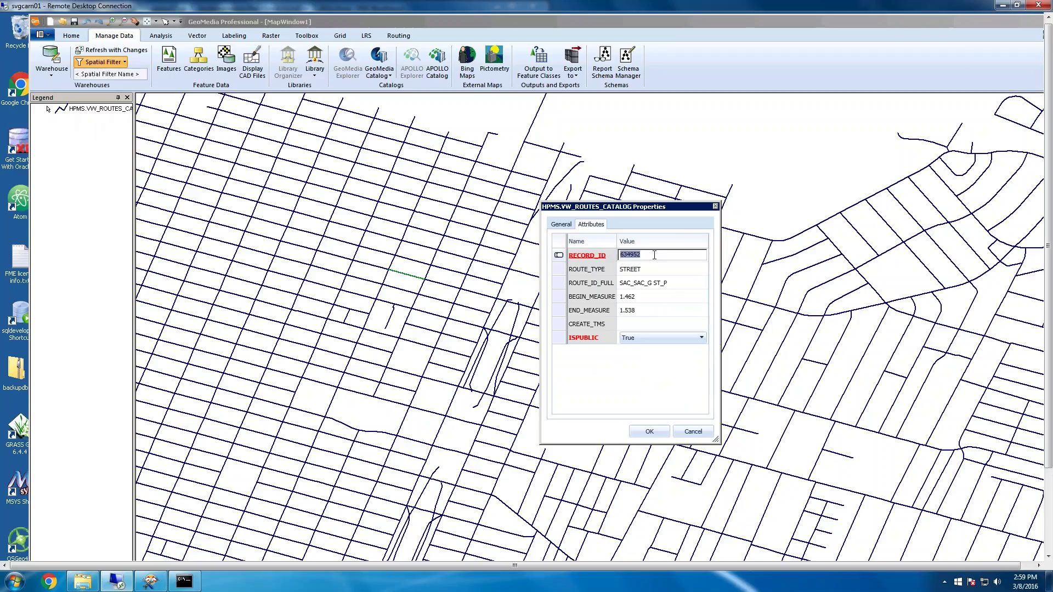
left_click(653, 269)
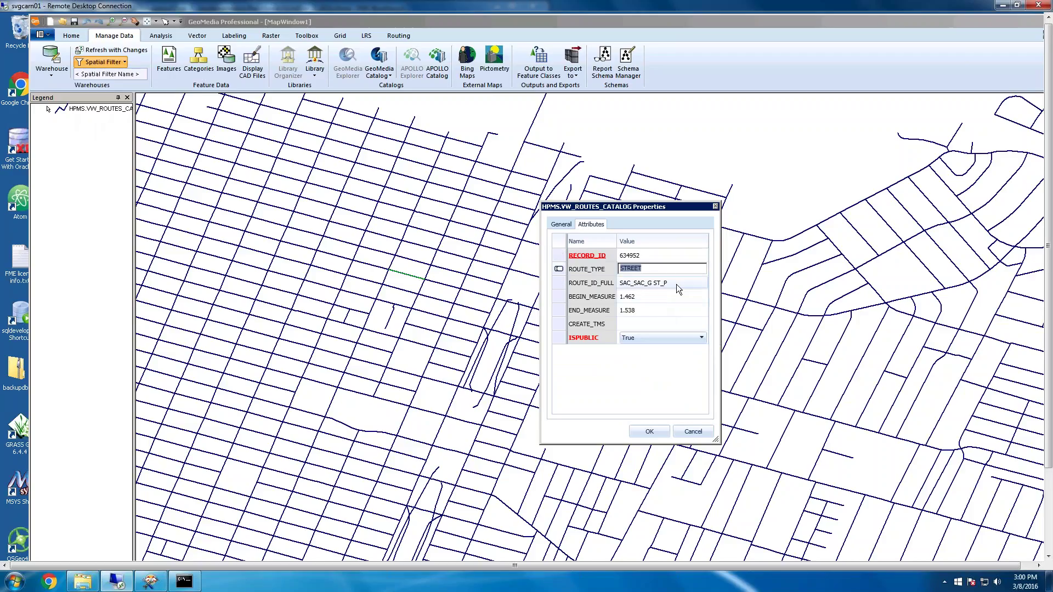
left_click(678, 283)
left_click(680, 283)
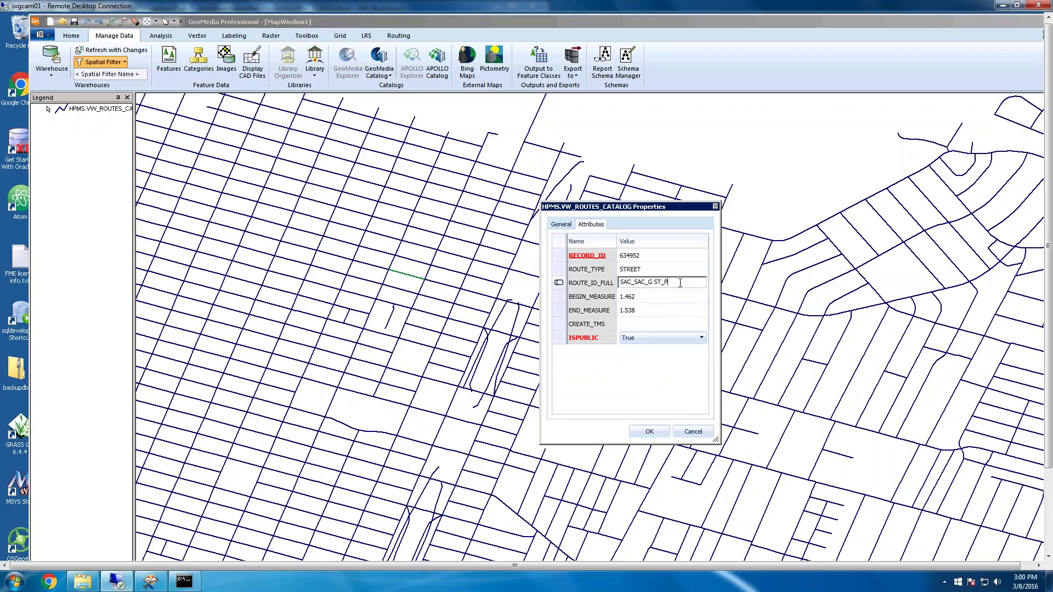
left_click(656, 297)
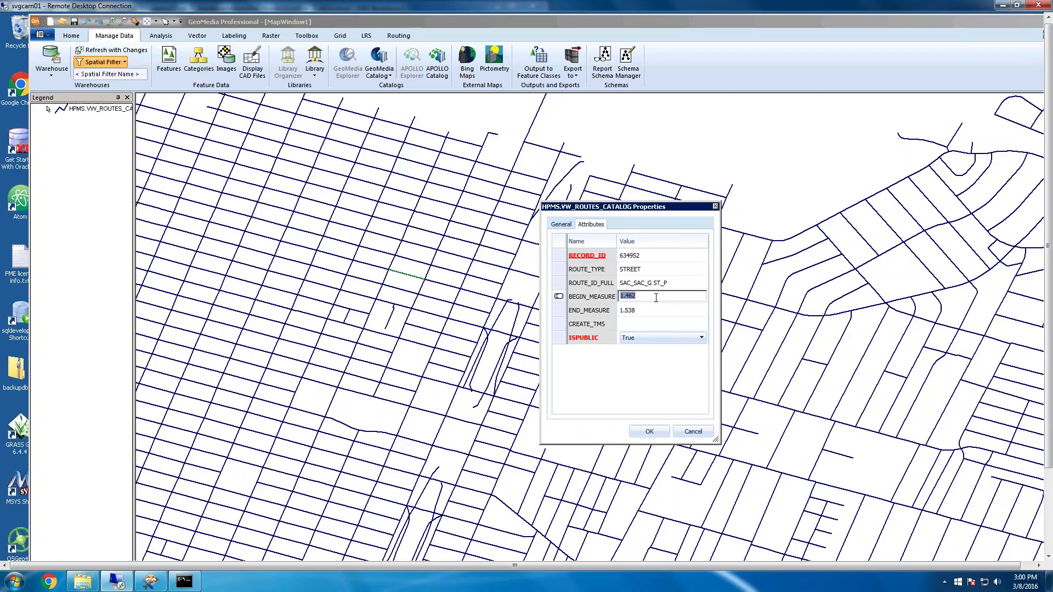
left_click(652, 310)
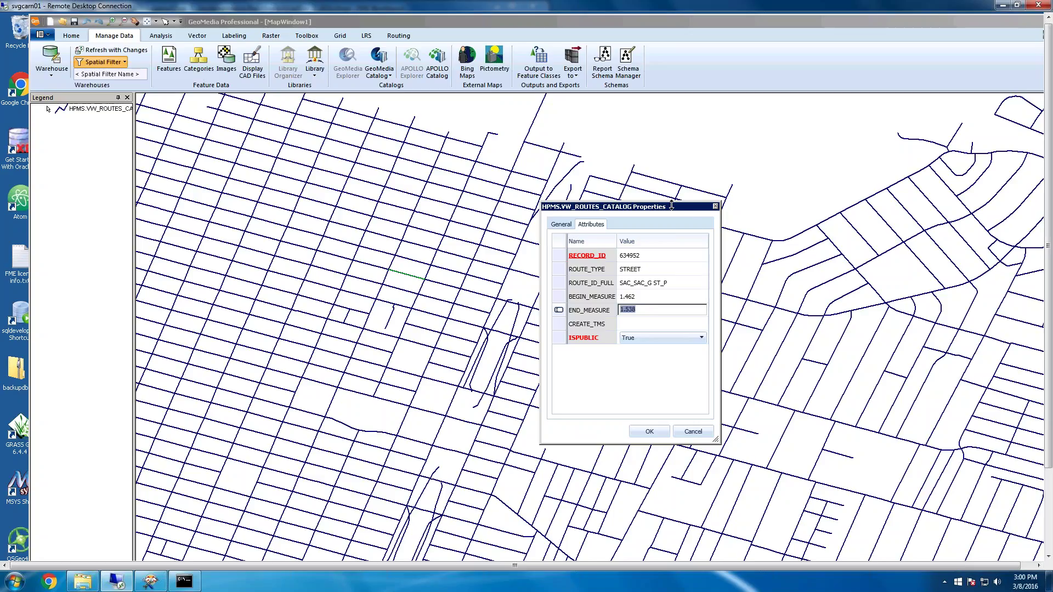
left_click_drag(684, 207, 730, 178)
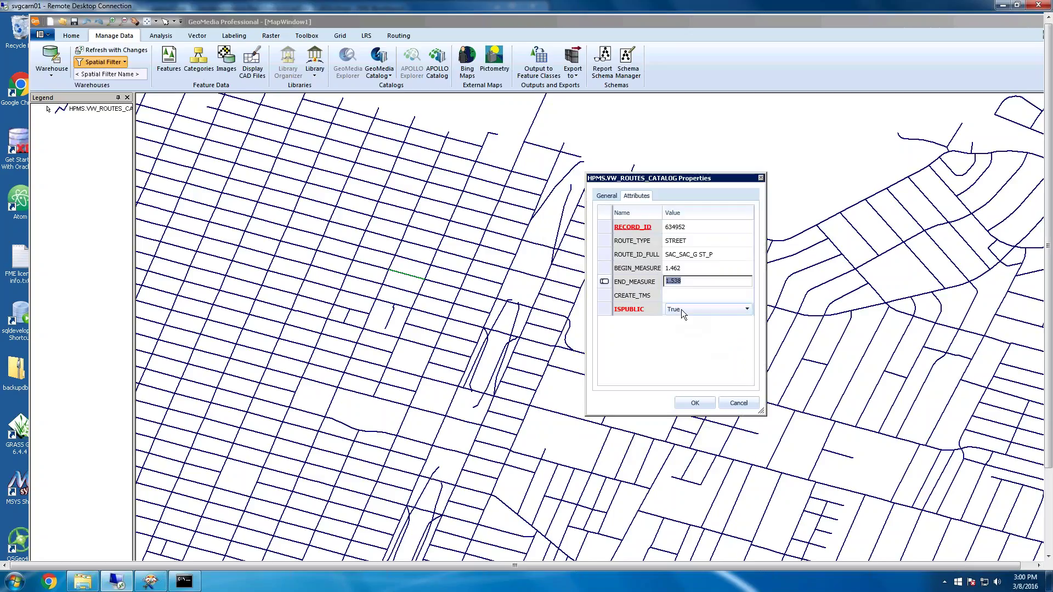
left_click(749, 310)
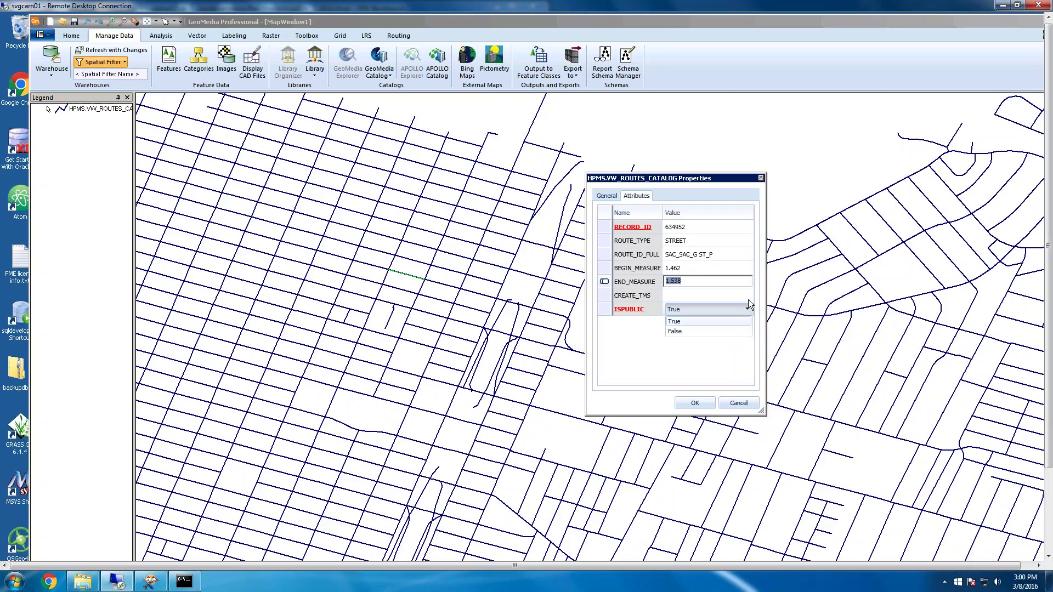
left_click(744, 311)
left_click(746, 404)
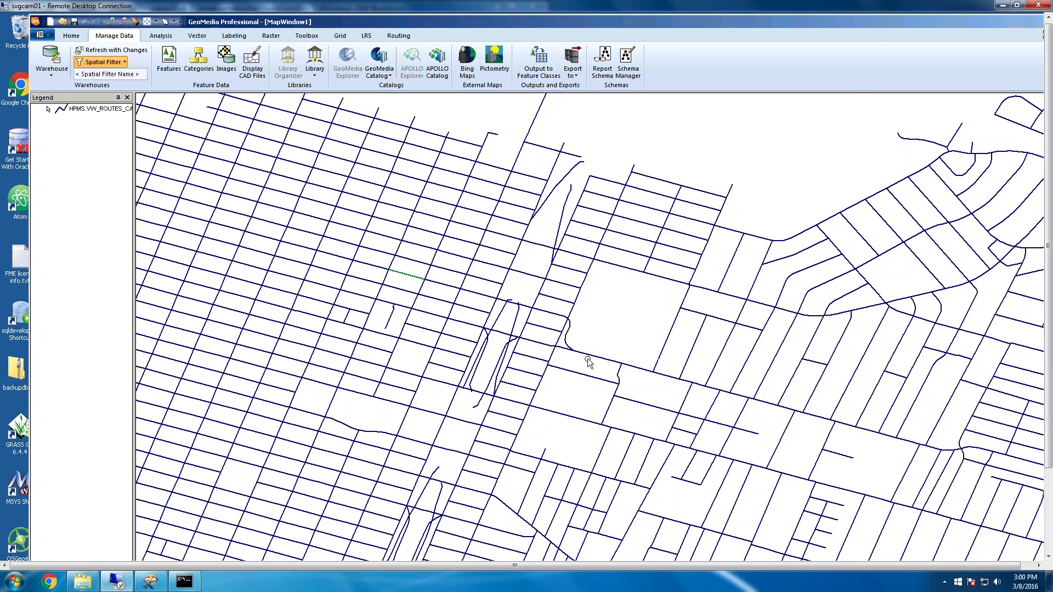
Step: Start an attribute query on the HPMS.VW_ROUTES_CATALOG feature class from the LRSt1.HPMS_EDIT connection
scroll(611, 334, "down", 2)
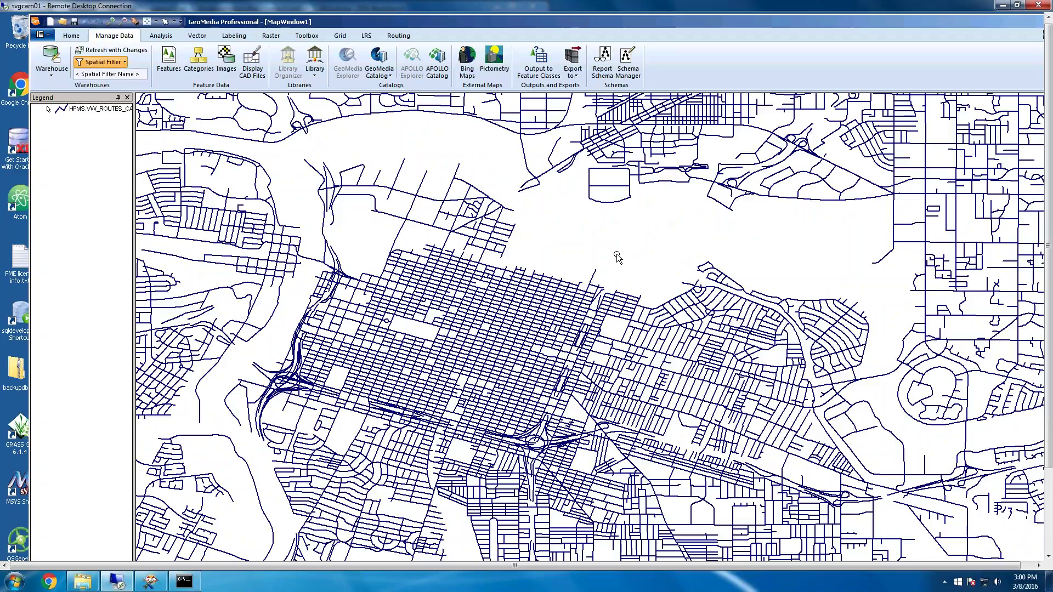
left_click(161, 35)
left_click(85, 70)
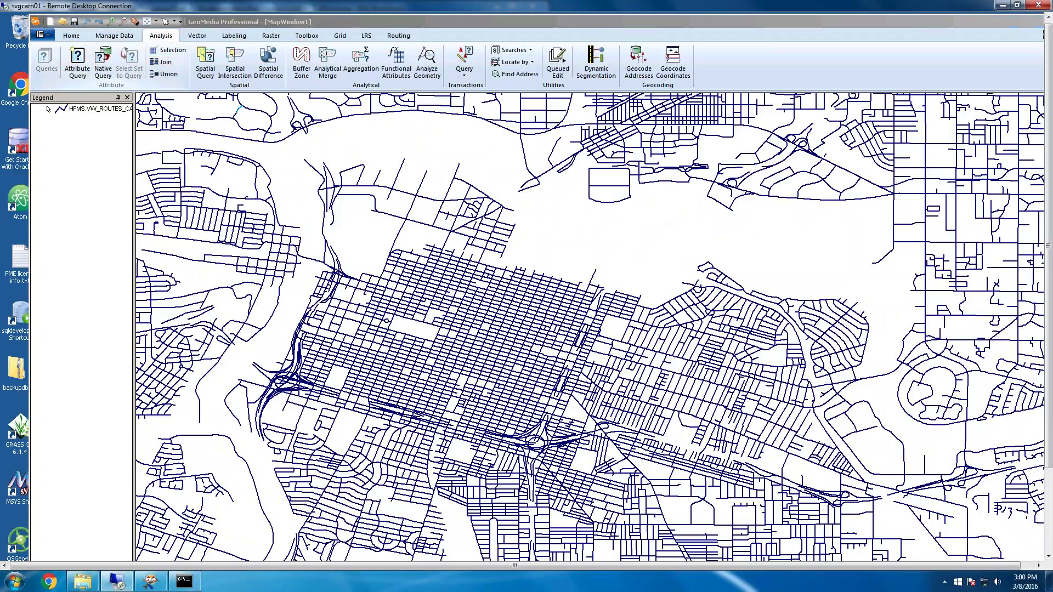
left_click(510, 276)
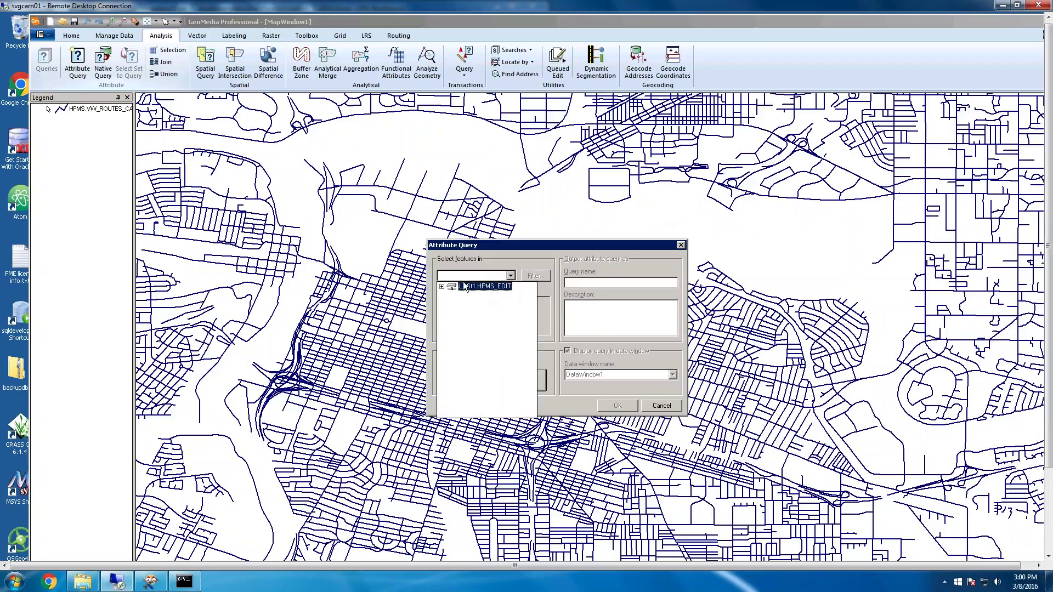
left_click(444, 292)
scroll(501, 353, "down", 1)
scroll(500, 353, "down", 10)
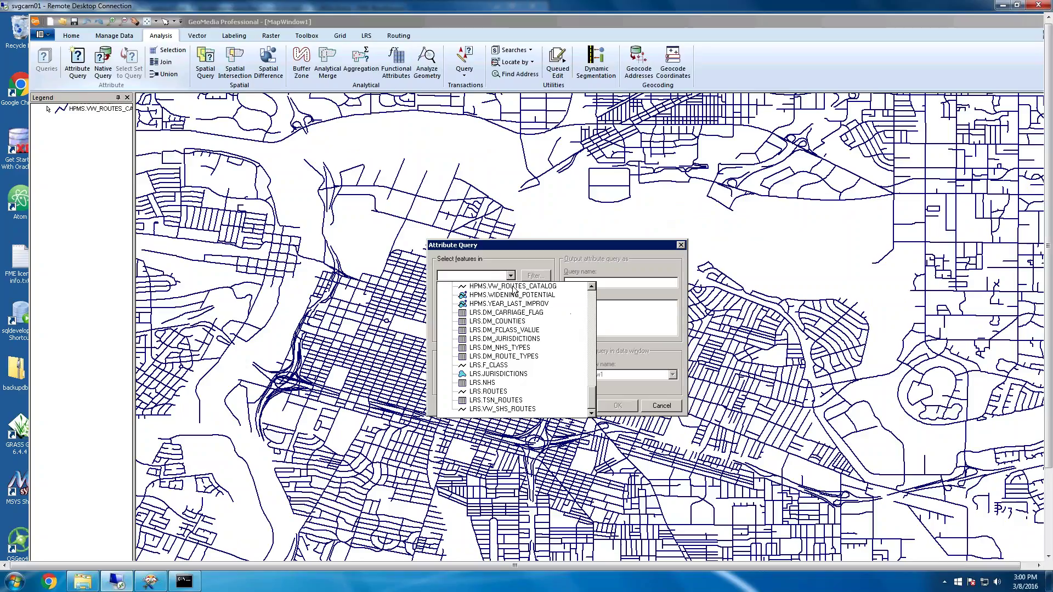
left_click(545, 287)
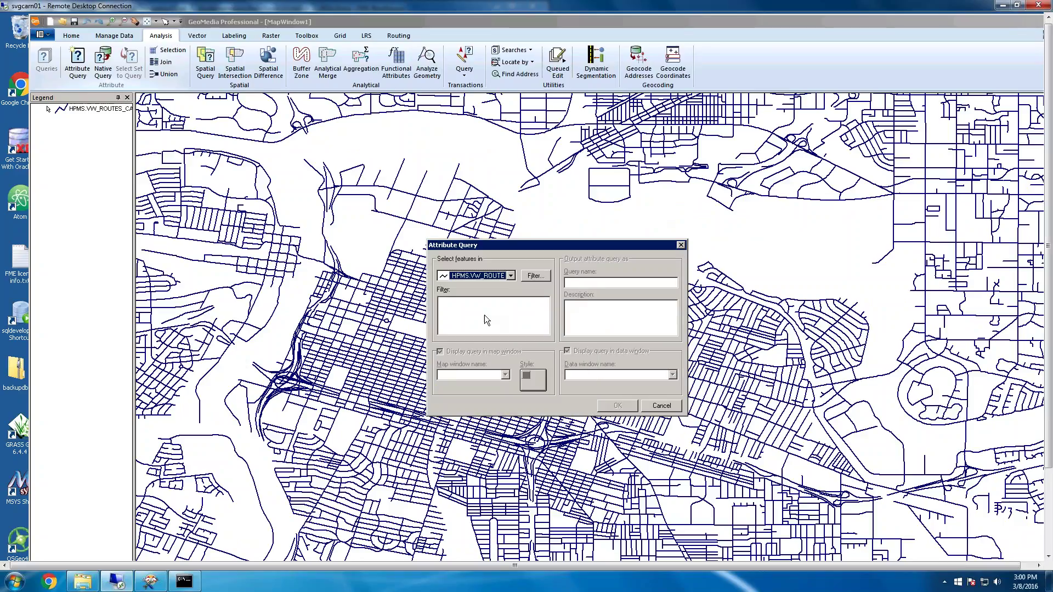
Step: Filter the attribute query to the routes whose ISPUBLIC attribute equals False
left_click(482, 315)
left_click(536, 276)
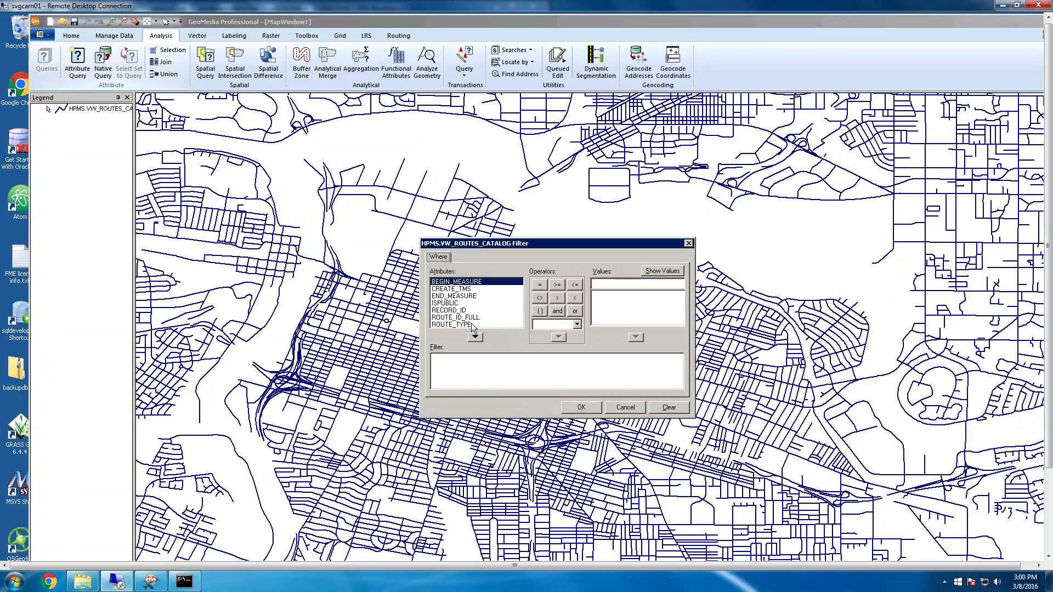
left_click(447, 303)
double_click(448, 303)
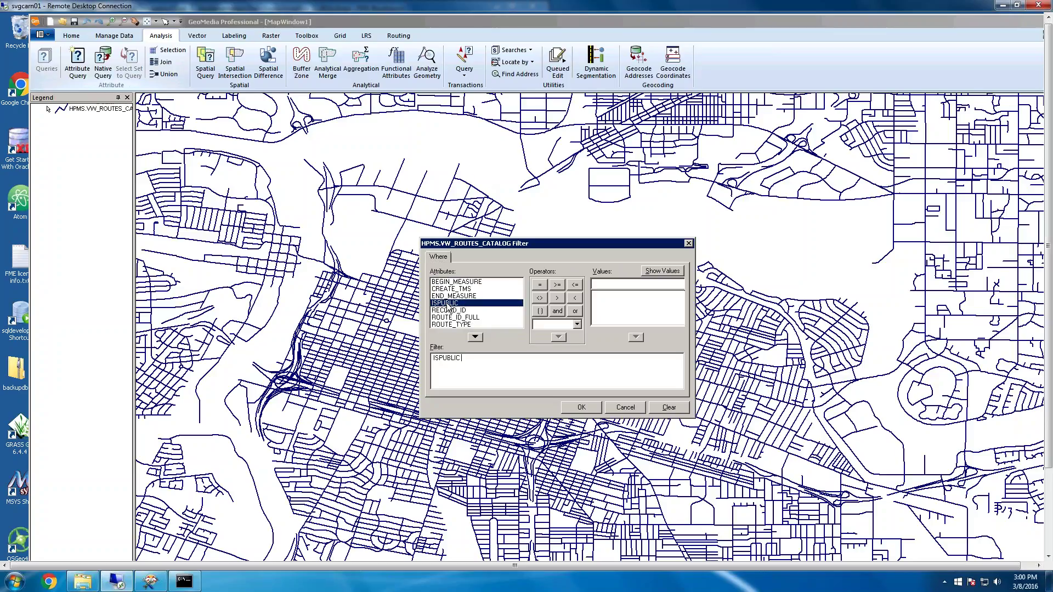
left_click(541, 286)
left_click(662, 271)
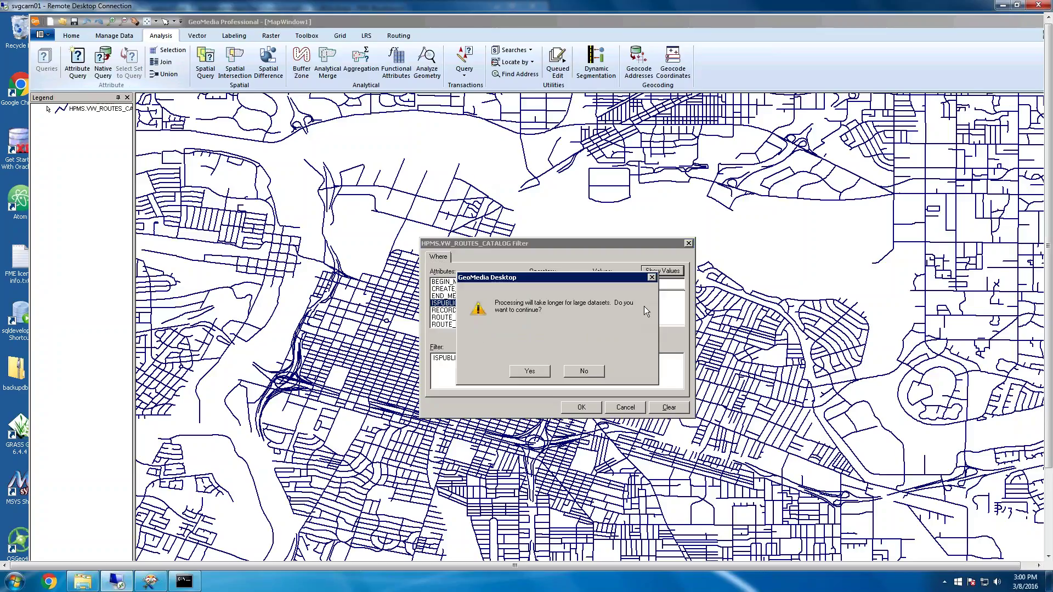
left_click(529, 371)
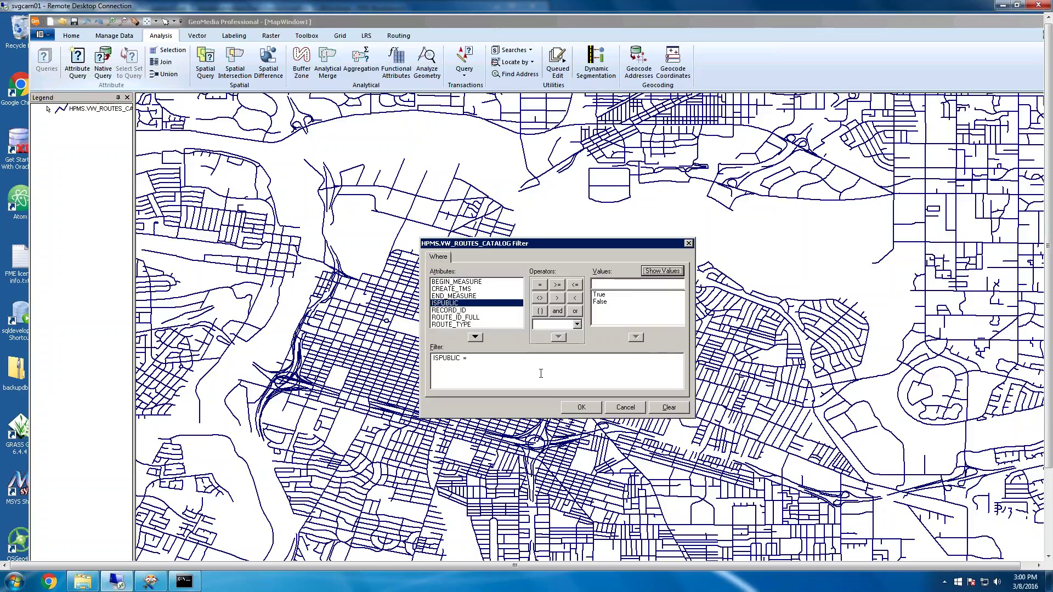
left_click(600, 303)
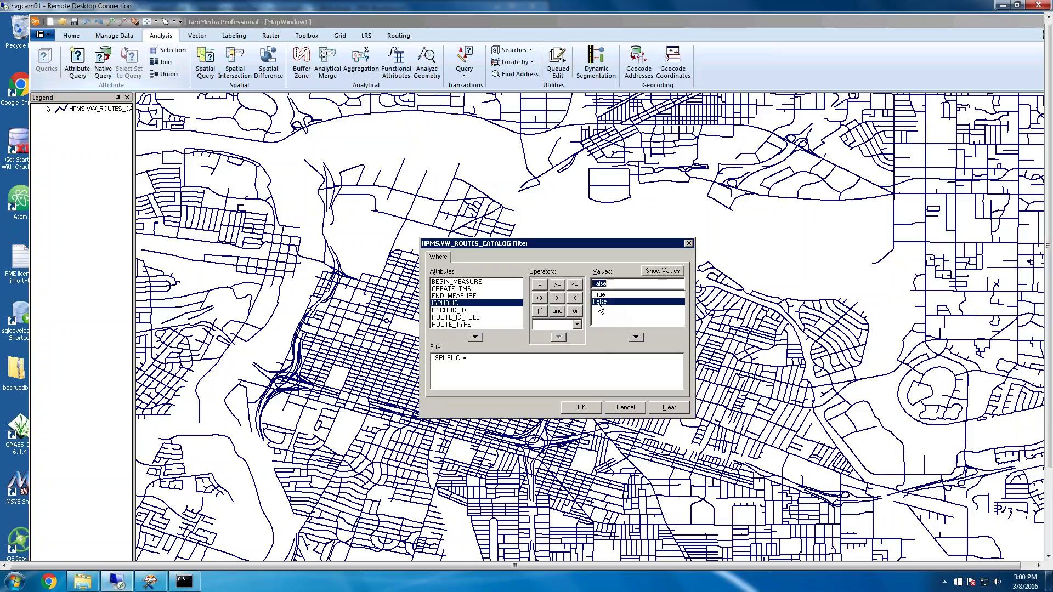
double_click(601, 306)
left_click(581, 408)
Step: Rename the output query as aq_VW_ROUTES_CATALOG
left_click(608, 282)
key("Home")
key("ctrl+shift+Right")
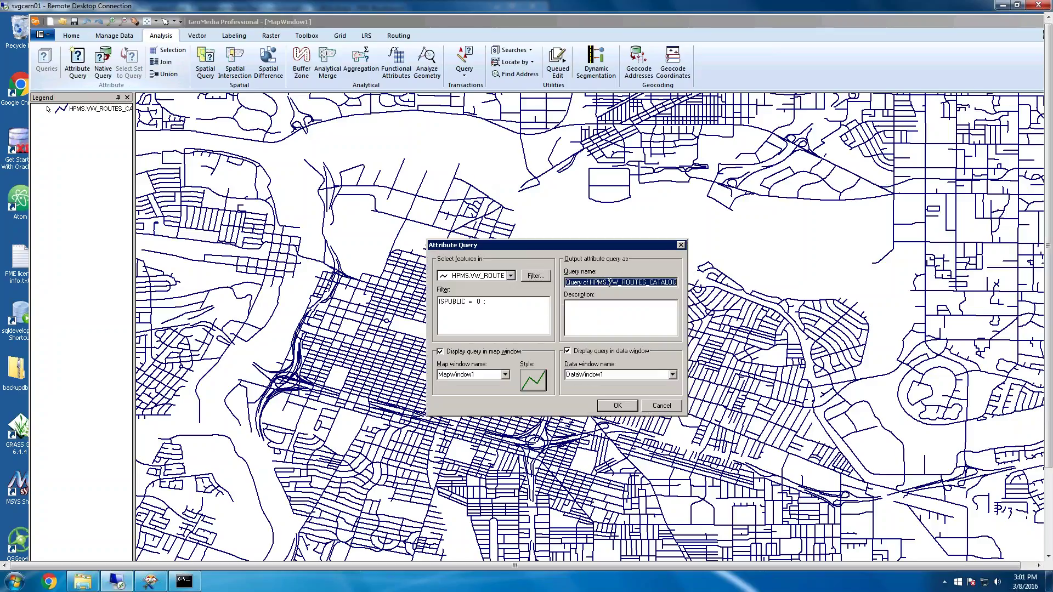
key("Delete")
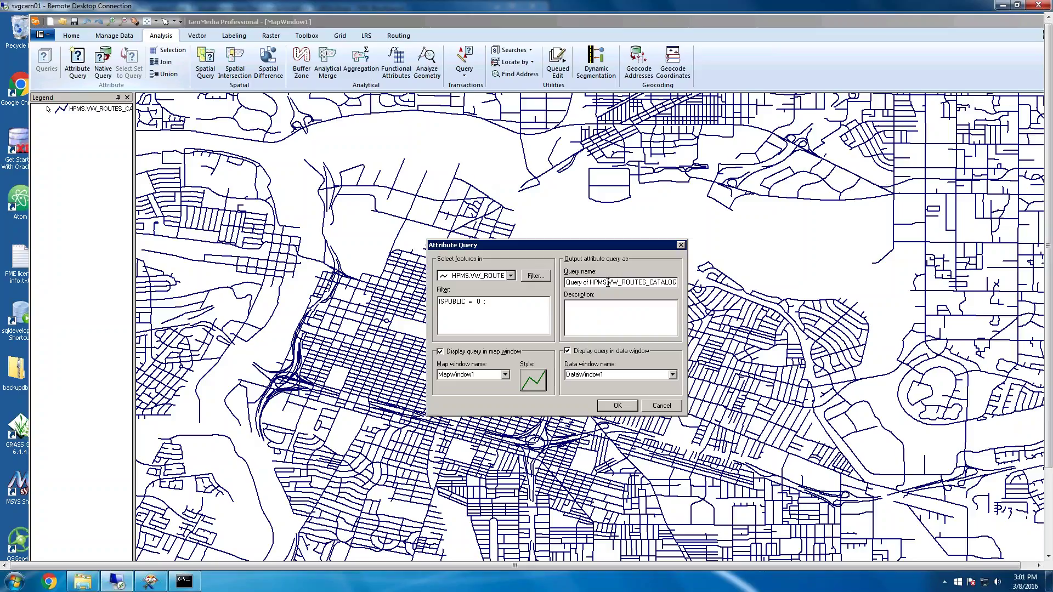
key("shift+Home")
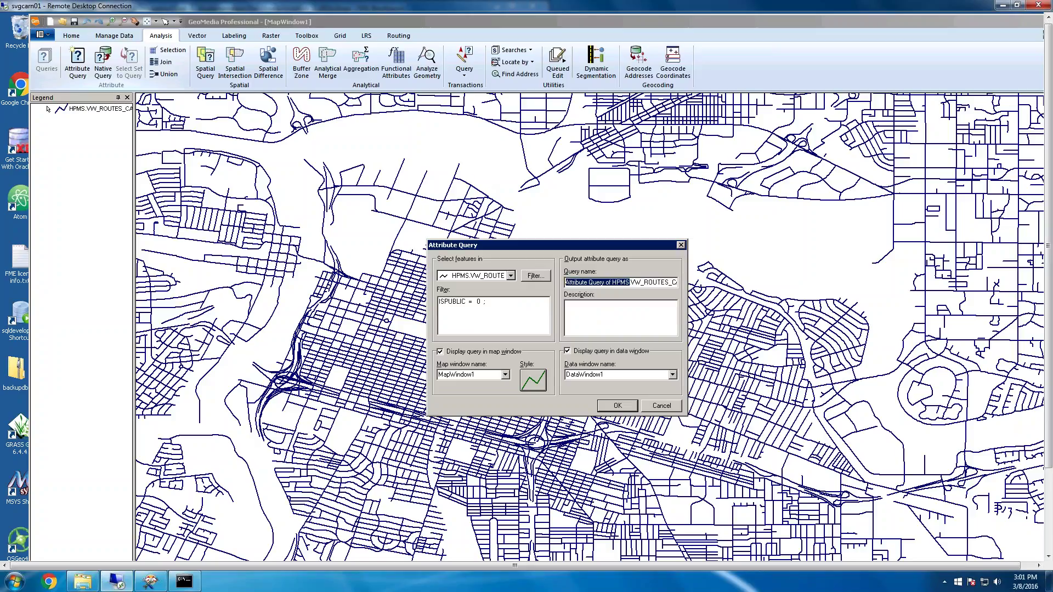
key("Delete")
type("aq_VW_ROUTES_CATALOG")
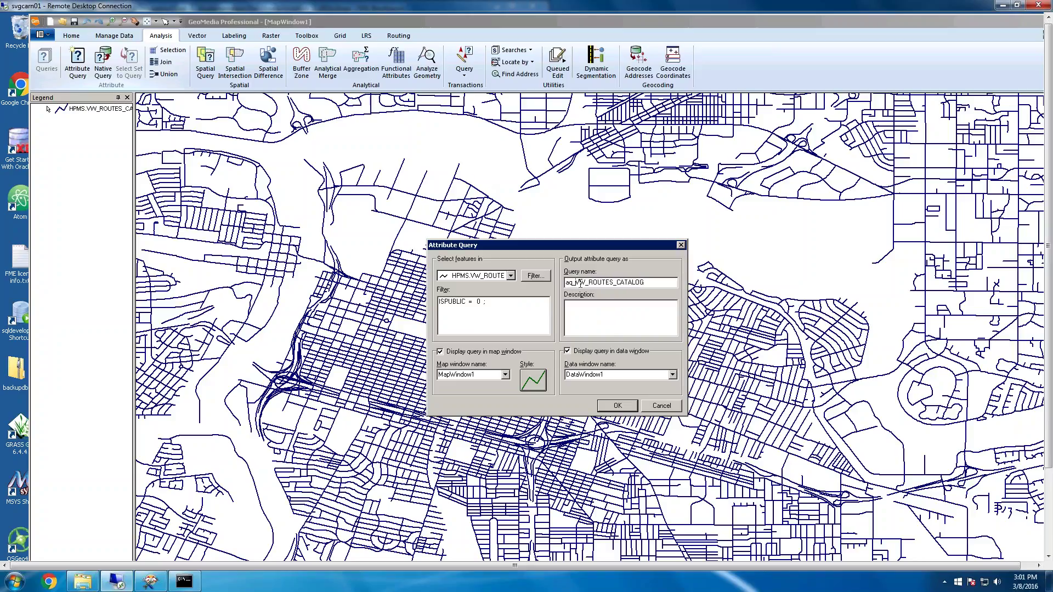
Step: Exclude the data window output and display the query results in MapWindow1 as grey lines
left_click(568, 351)
left_click(535, 384)
left_click(535, 384)
left_click(531, 385)
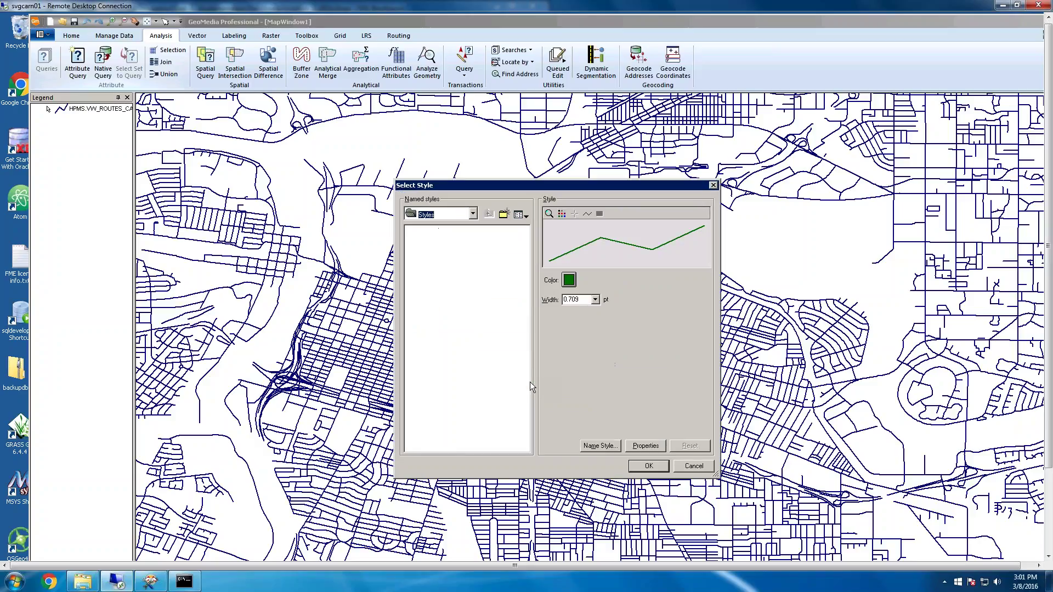
left_click(570, 283)
left_click(470, 287)
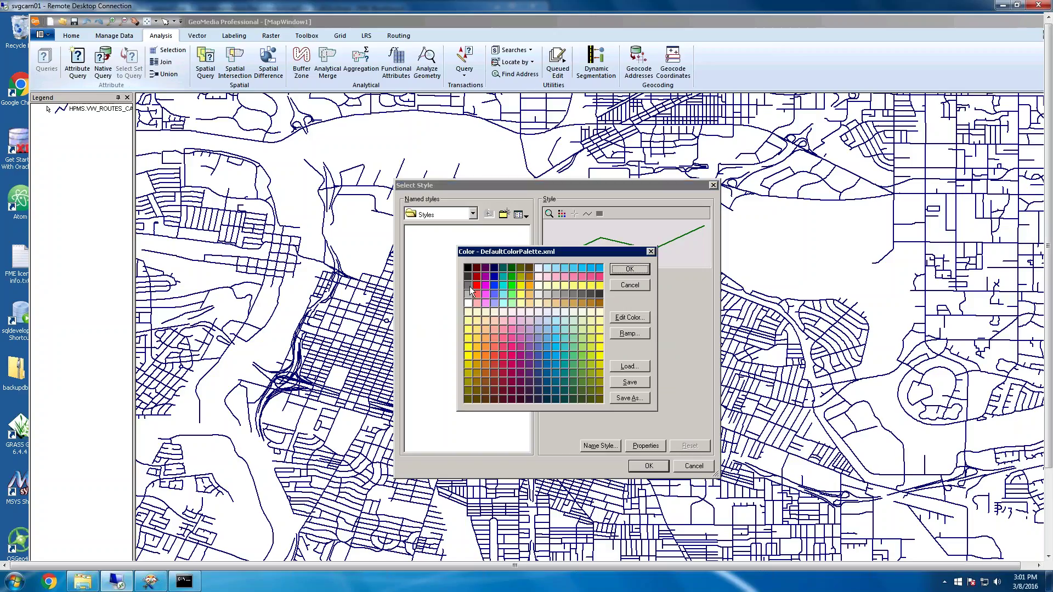
left_click(630, 269)
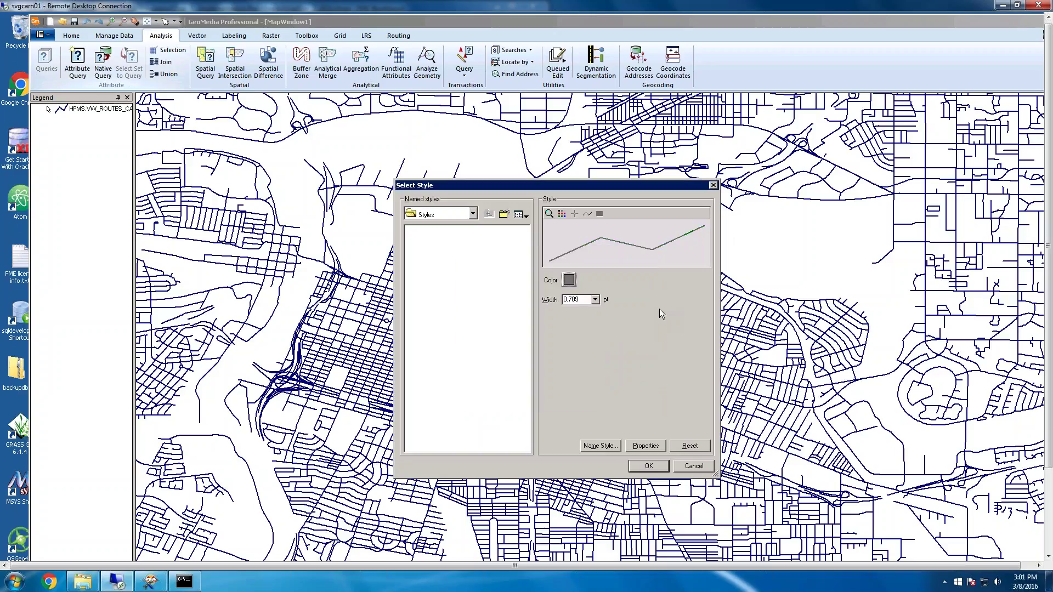
left_click(649, 466)
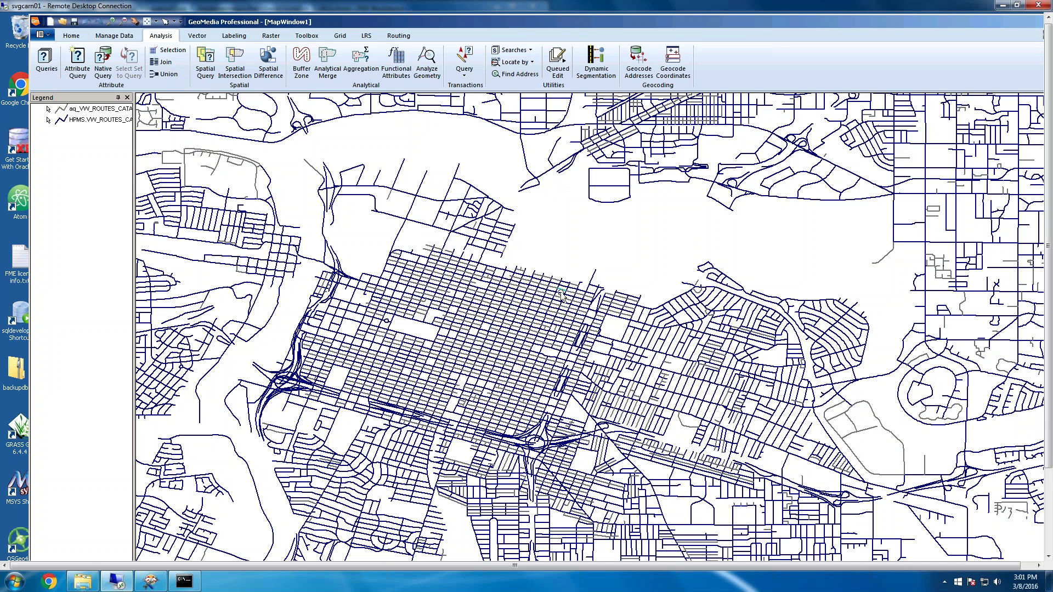
Step: Inspect the attributes of a grey street segment along the downtown grid's northern edge, including its ISPUBLIC value, without making changes
scroll(565, 288, "up", 2)
scroll(570, 281, "up", 3)
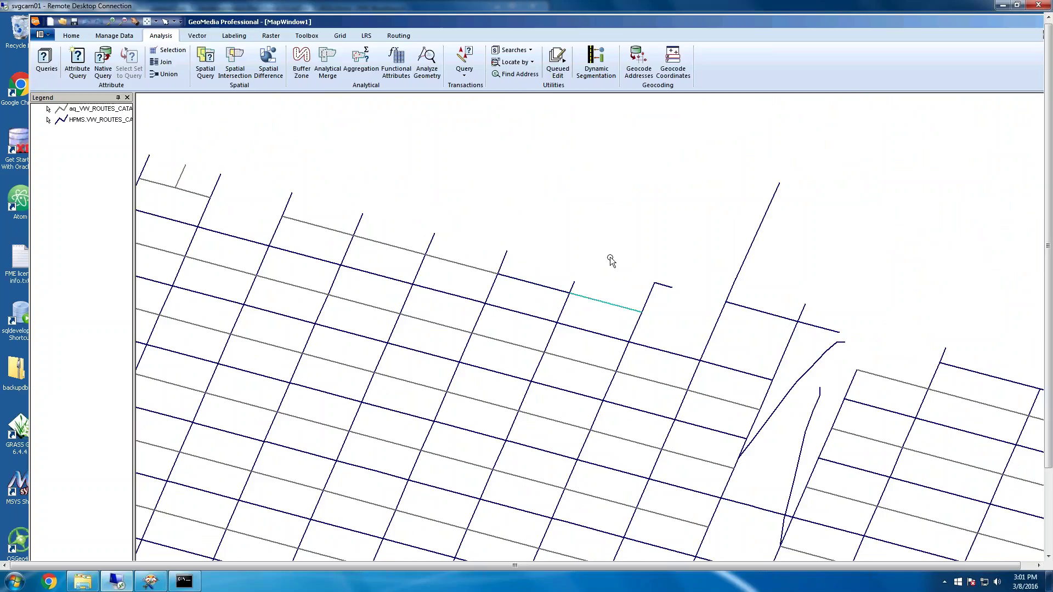
double_click(606, 300)
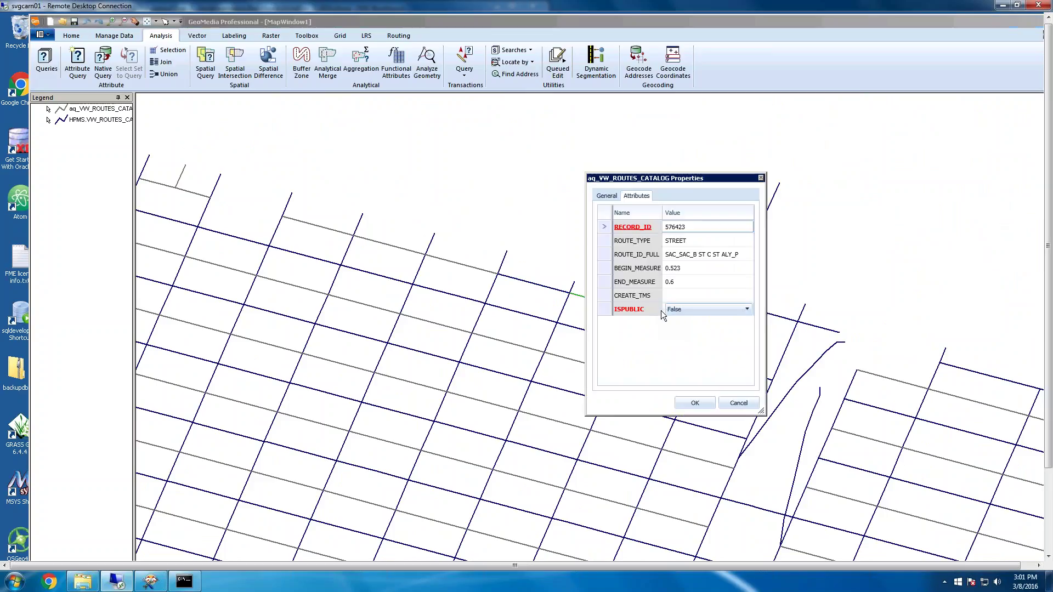
left_click(738, 403)
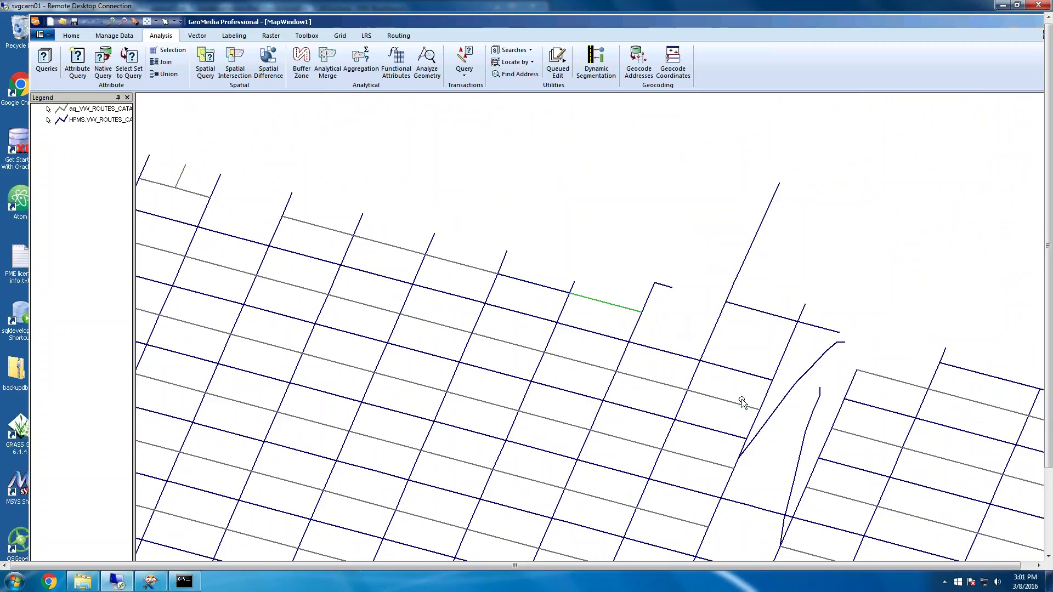
Step: Examine how the grey non-public routes are distributed across the downtown grid and the surrounding region
left_click(613, 438)
scroll(581, 414, "down", 1)
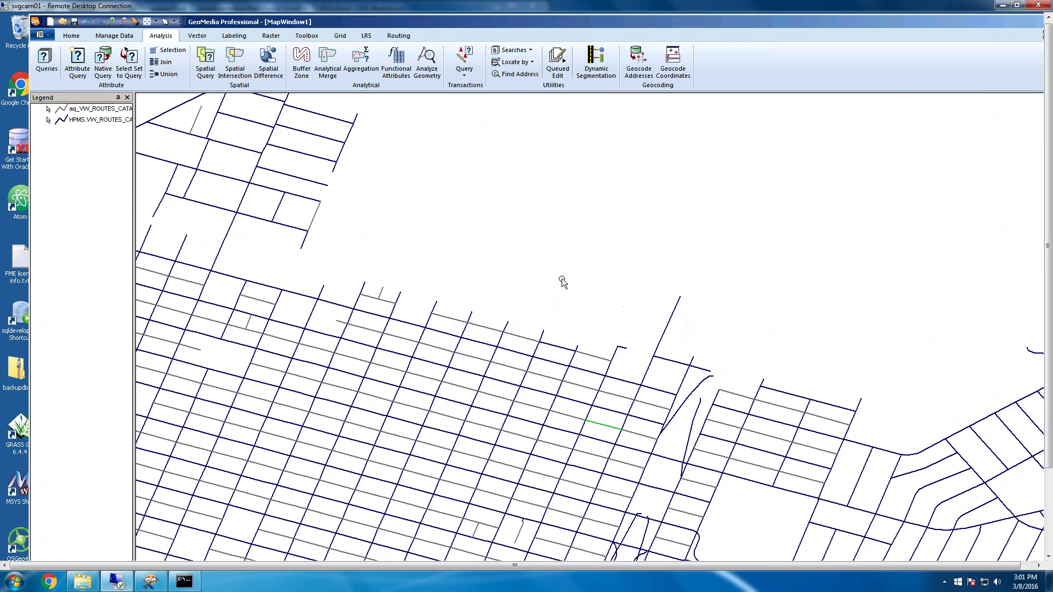
scroll(563, 282, "down", 1)
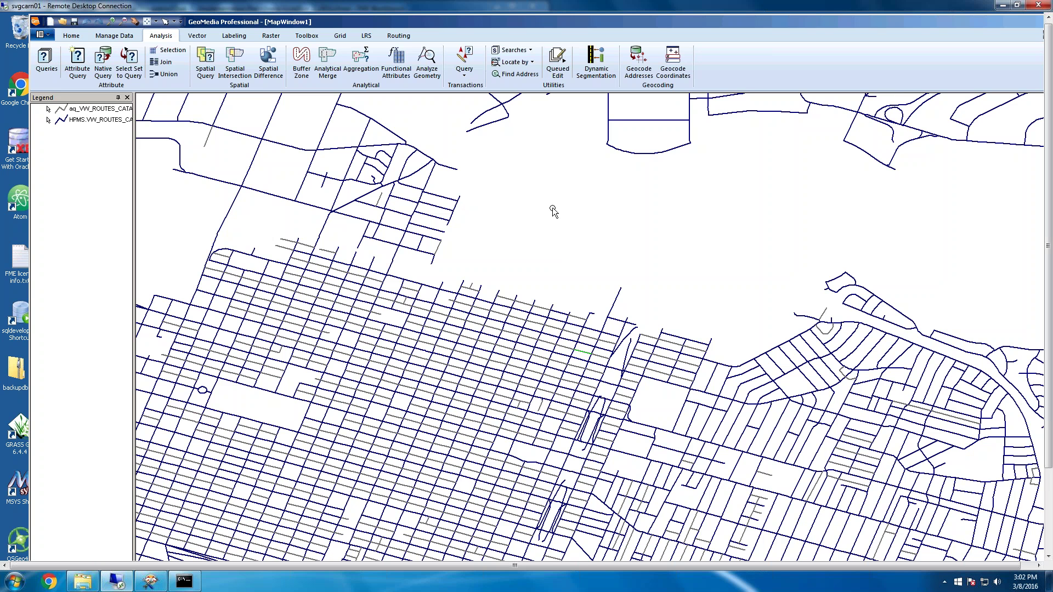
scroll(552, 207, "down", 1)
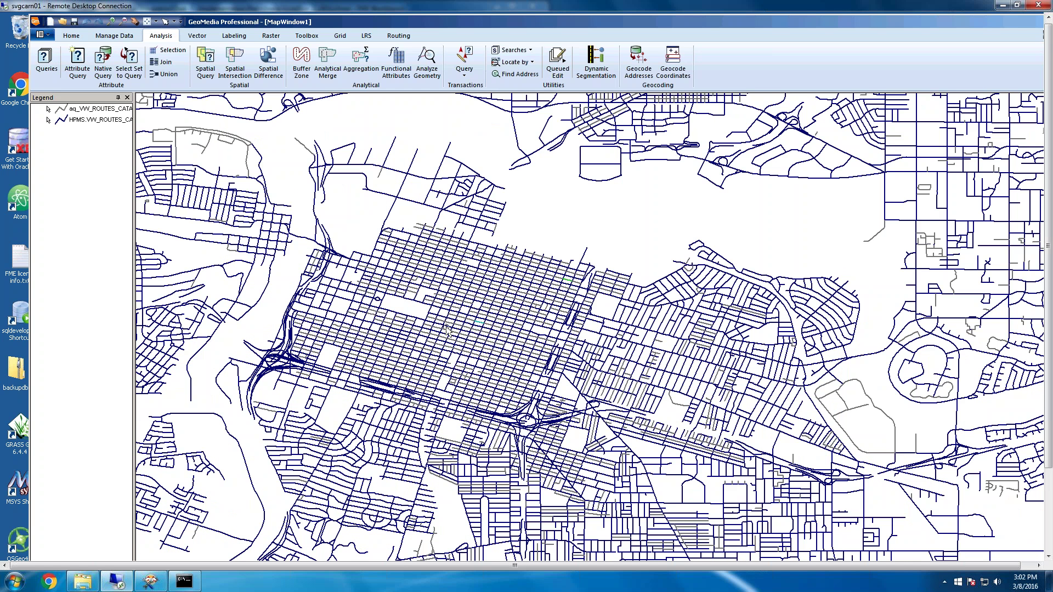
scroll(438, 328, "up", 2)
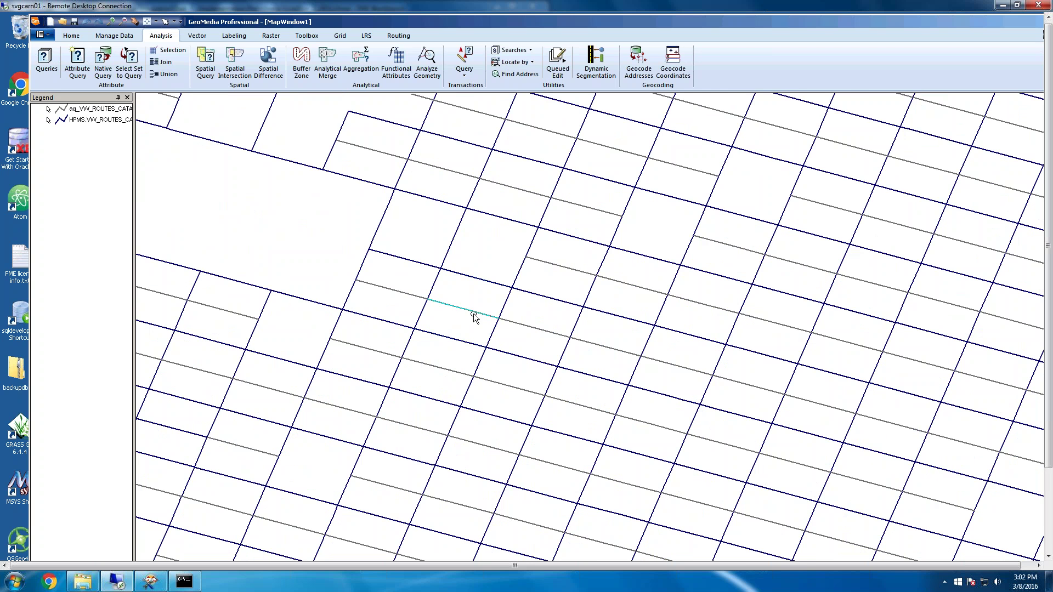
scroll(446, 328, "down", 2)
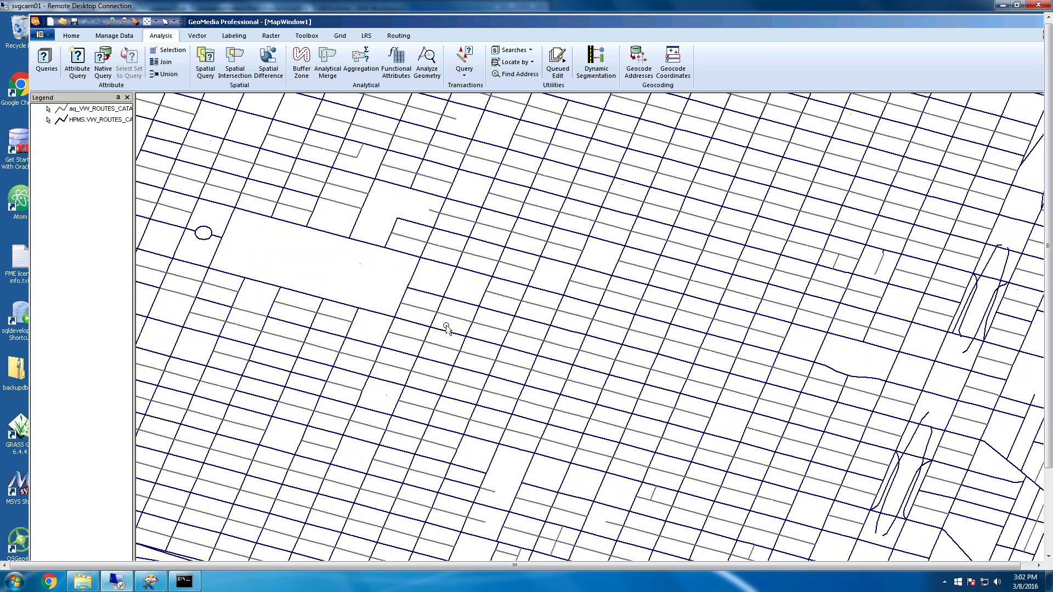
scroll(446, 328, "down", 2)
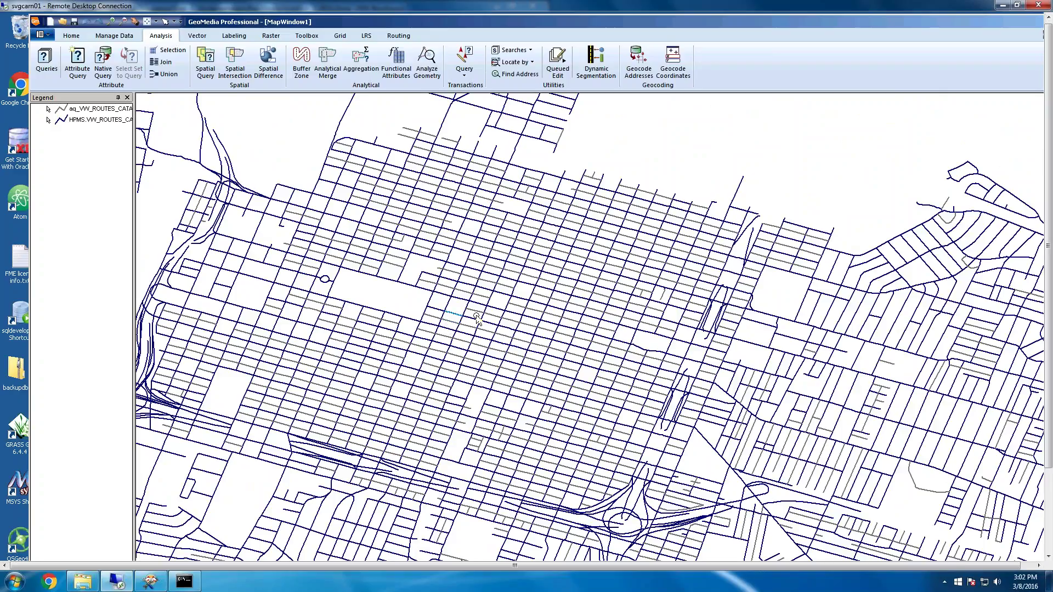
scroll(477, 318, "down", 2)
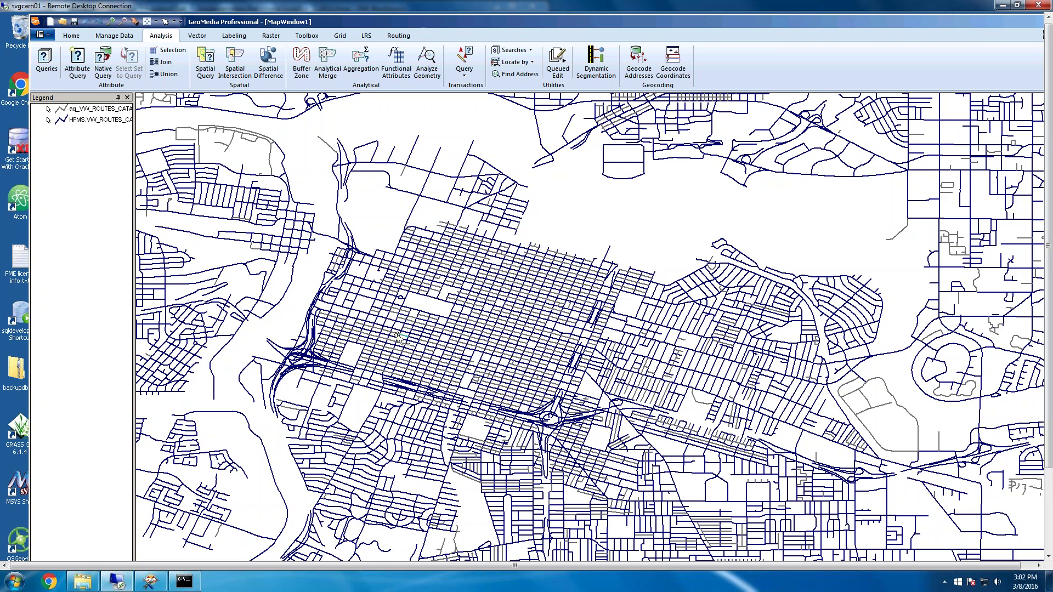
scroll(400, 337, "down", 2)
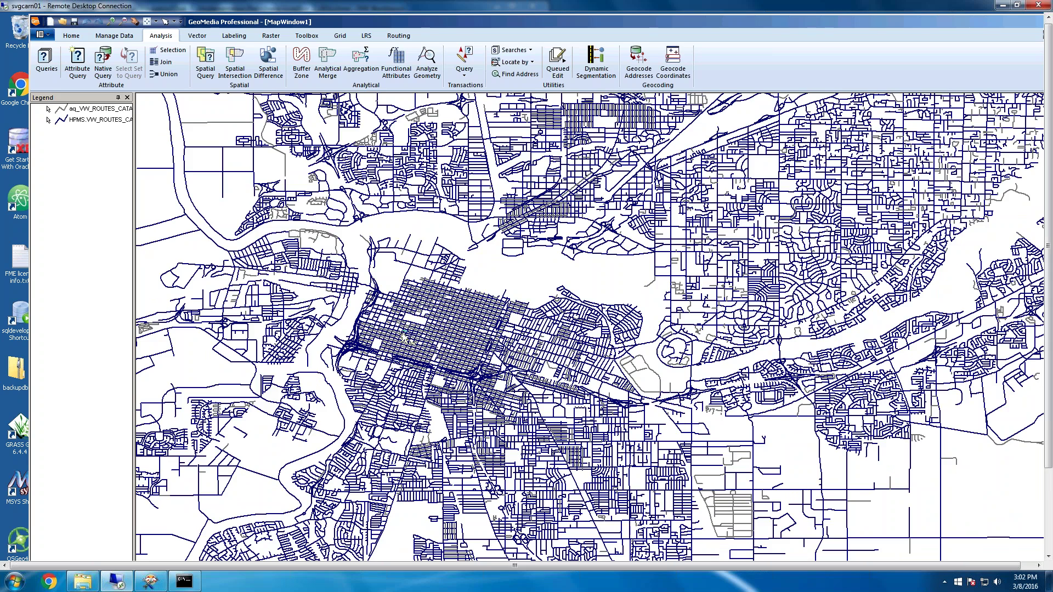
scroll(403, 338, "down", 1)
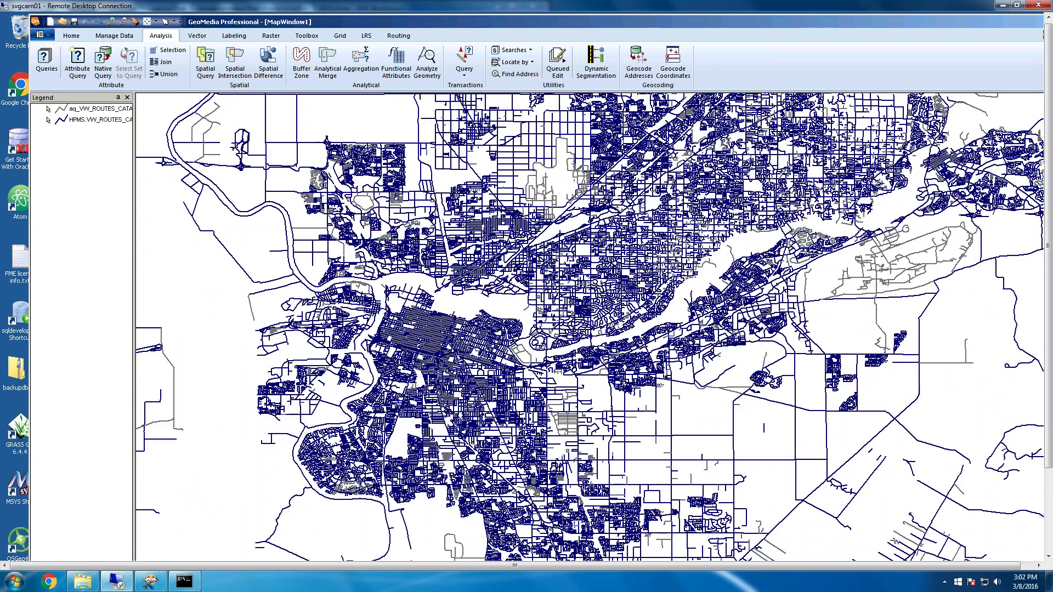
scroll(498, 291, "down", 1)
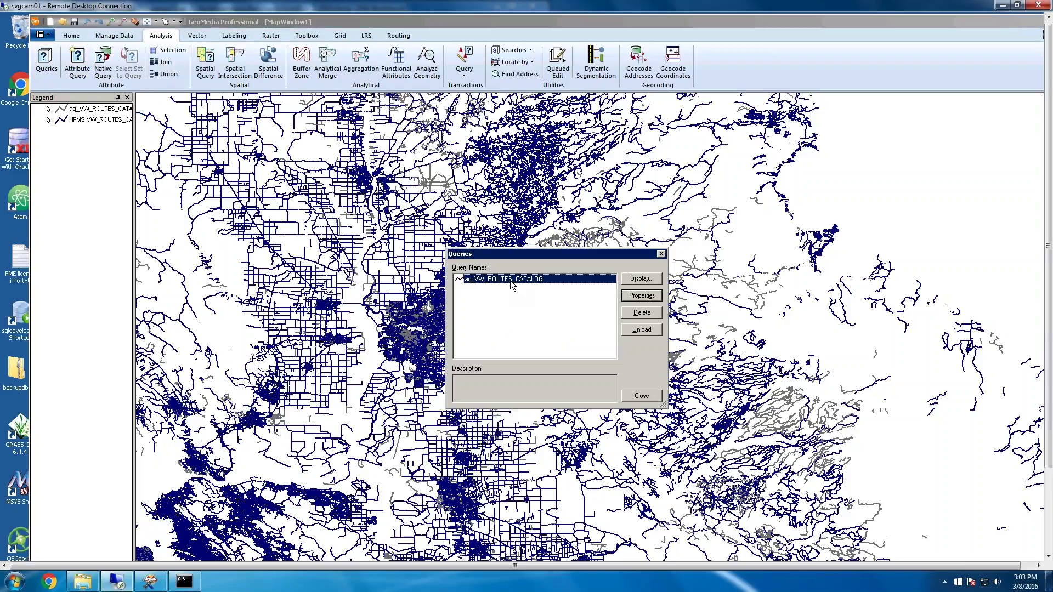
Step: Change the filter of the aq_VW_ROUTES_CATALOG query to ISPUBLIC = -1 (True) and rerun it
double_click(510, 280)
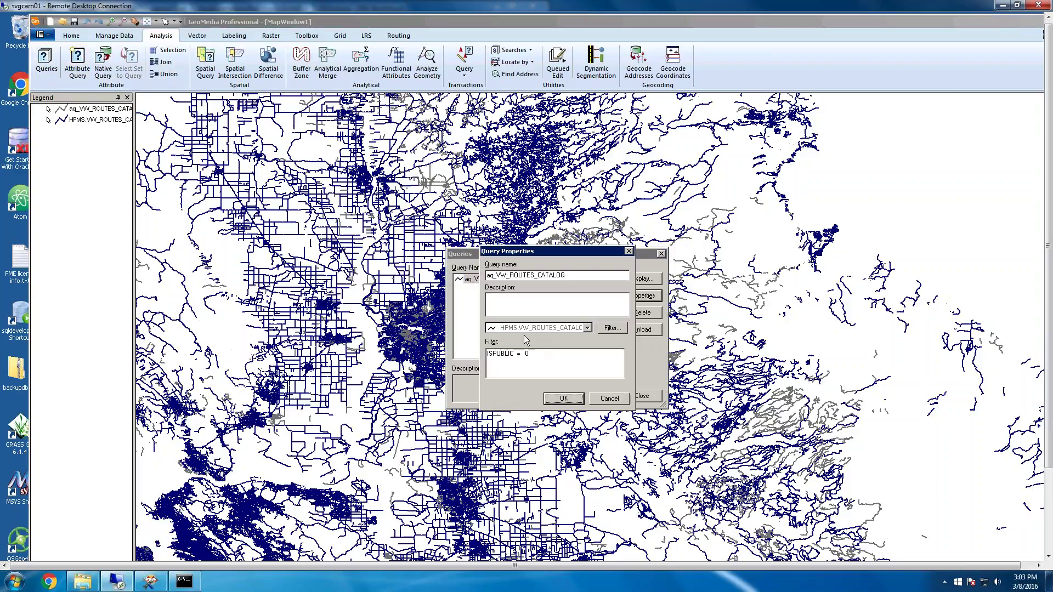
left_click(612, 328)
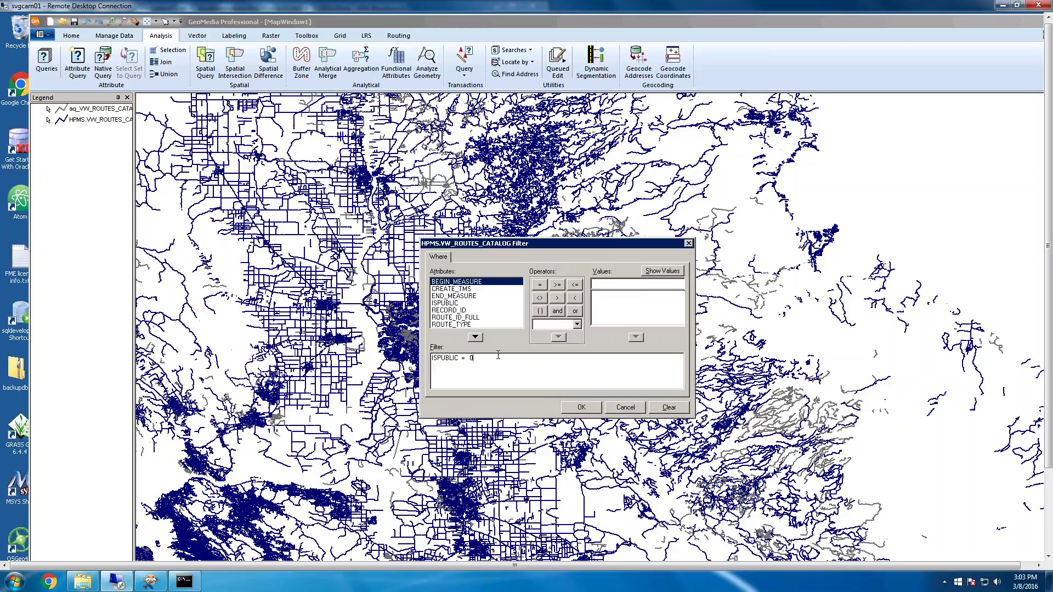
key("BackSpace")
key("BackSpace")
double_click(455, 304)
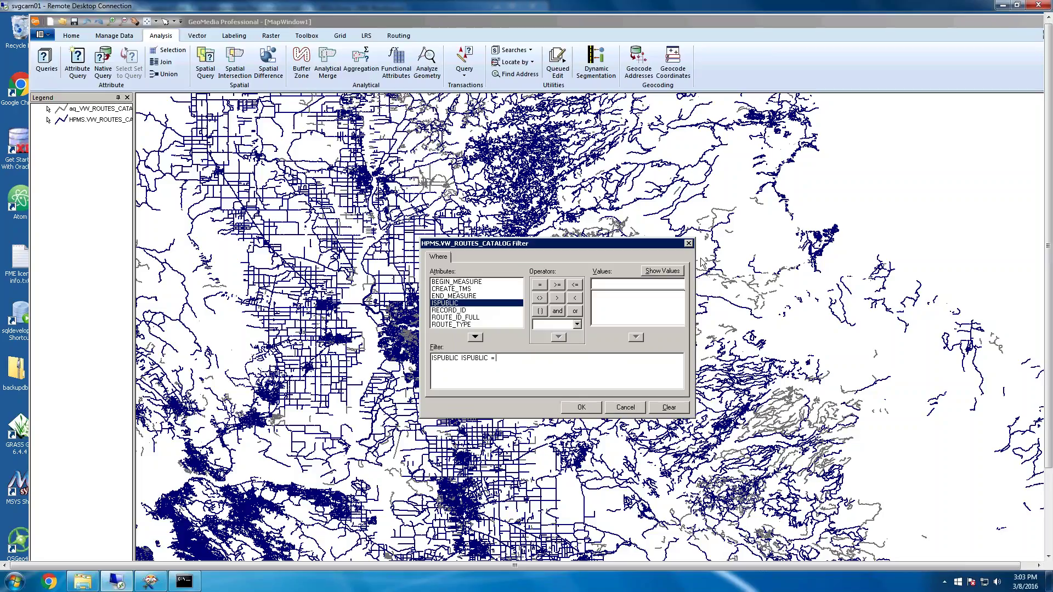
left_click(673, 271)
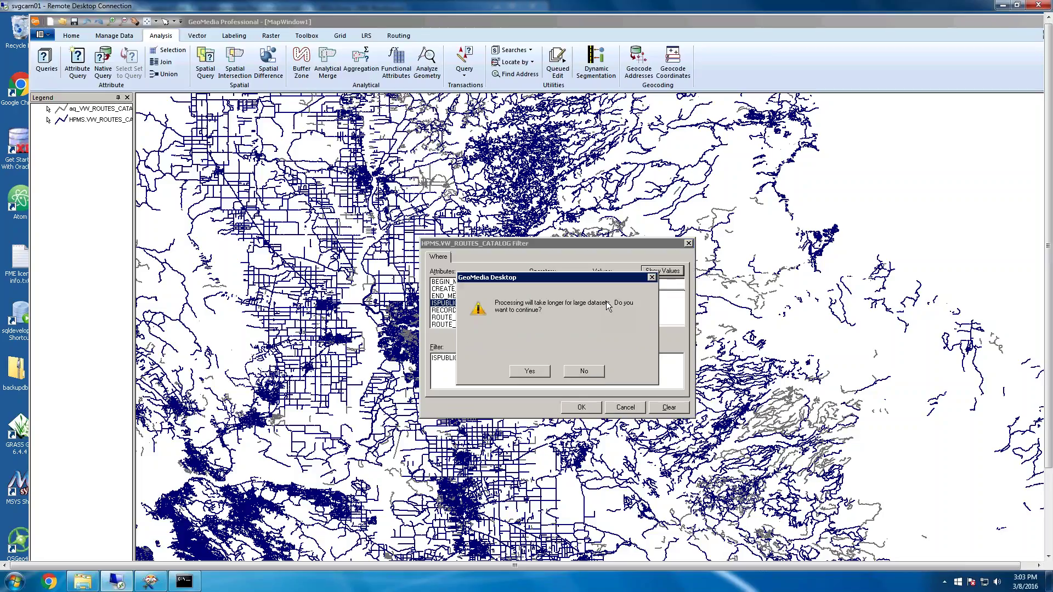
left_click(530, 371)
double_click(600, 295)
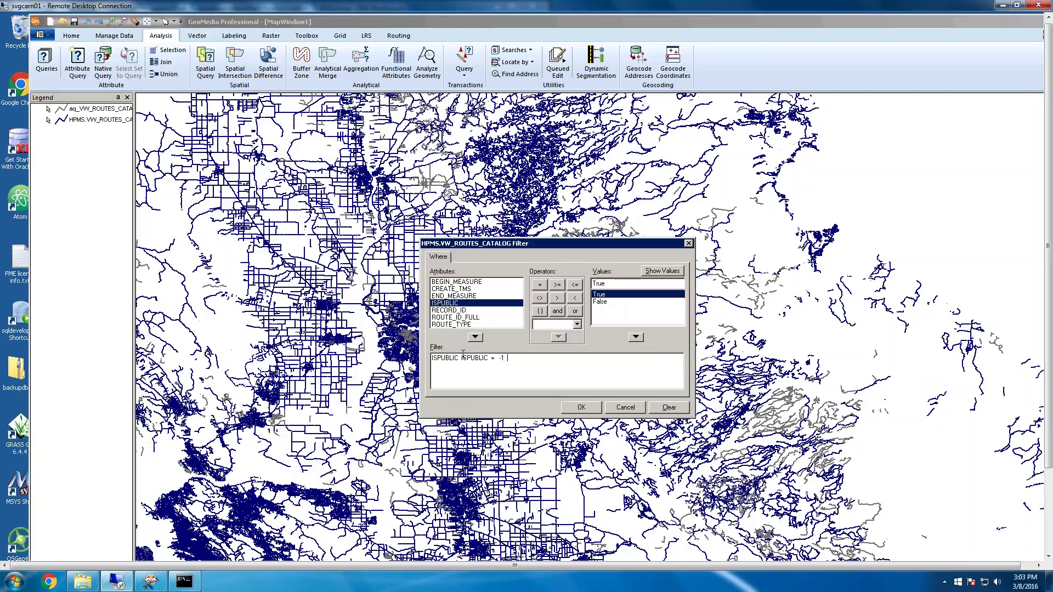
left_click_drag(460, 358, 432, 358)
key("Delete")
left_click(580, 408)
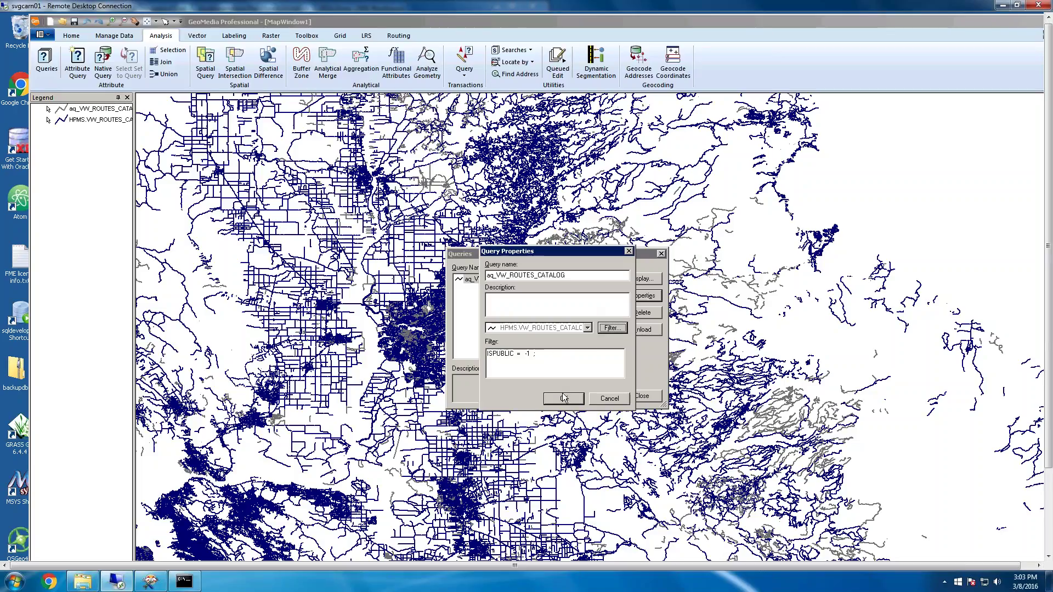
left_click(563, 397)
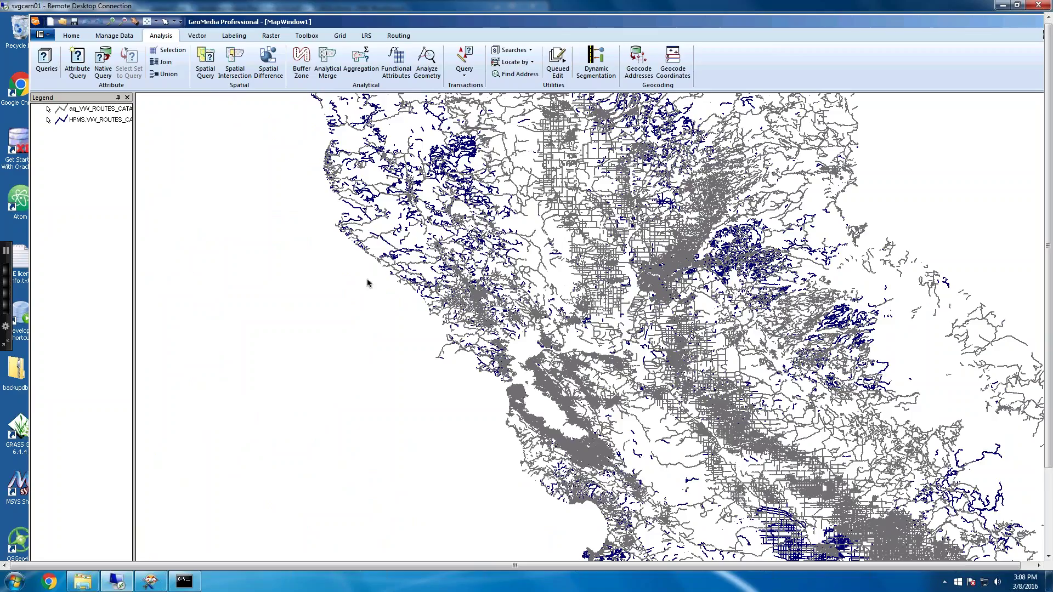
Step: Switch to SQL Developer, review the carriage_flag and route_type conditions in the VW_ROUTES_CATALOG view definition, and return to GeoMedia
left_click_drag(1048, 184, 1048, 265)
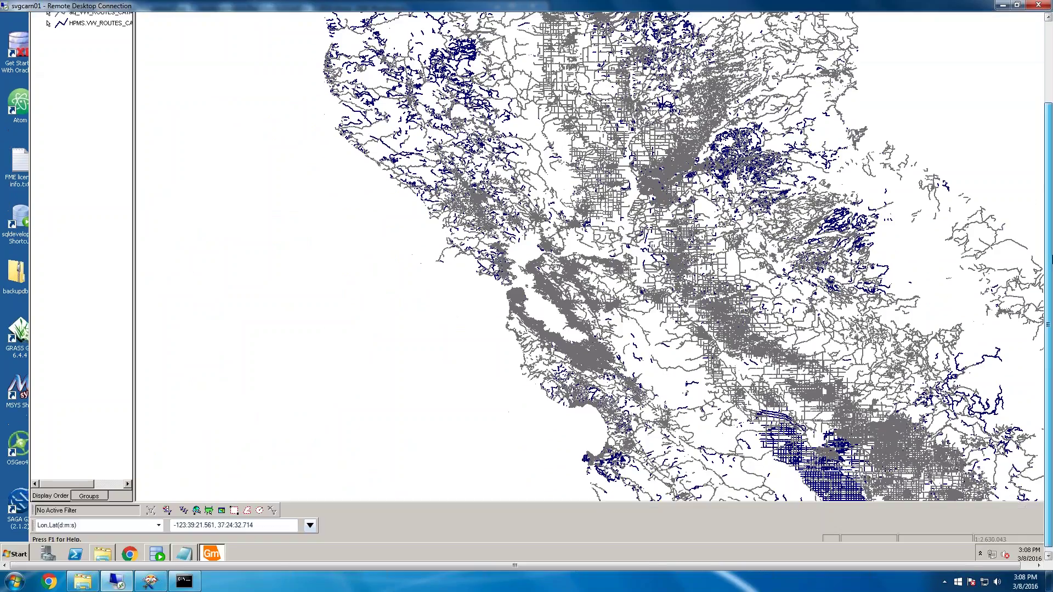
left_click(155, 555)
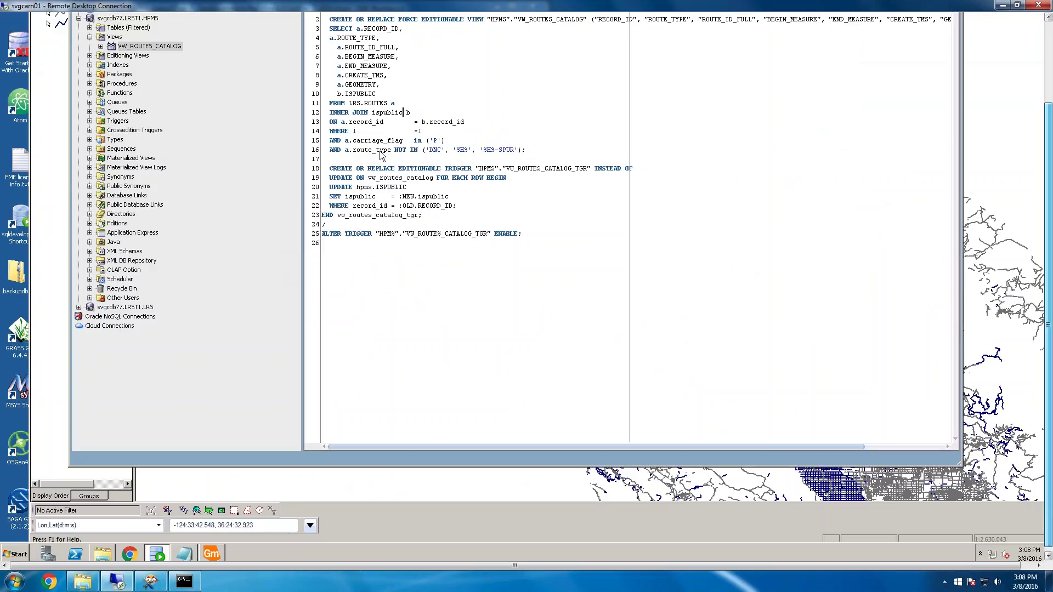
left_click_drag(372, 142, 434, 142)
left_click(436, 141)
left_click_drag(341, 150, 490, 153)
left_click(417, 154)
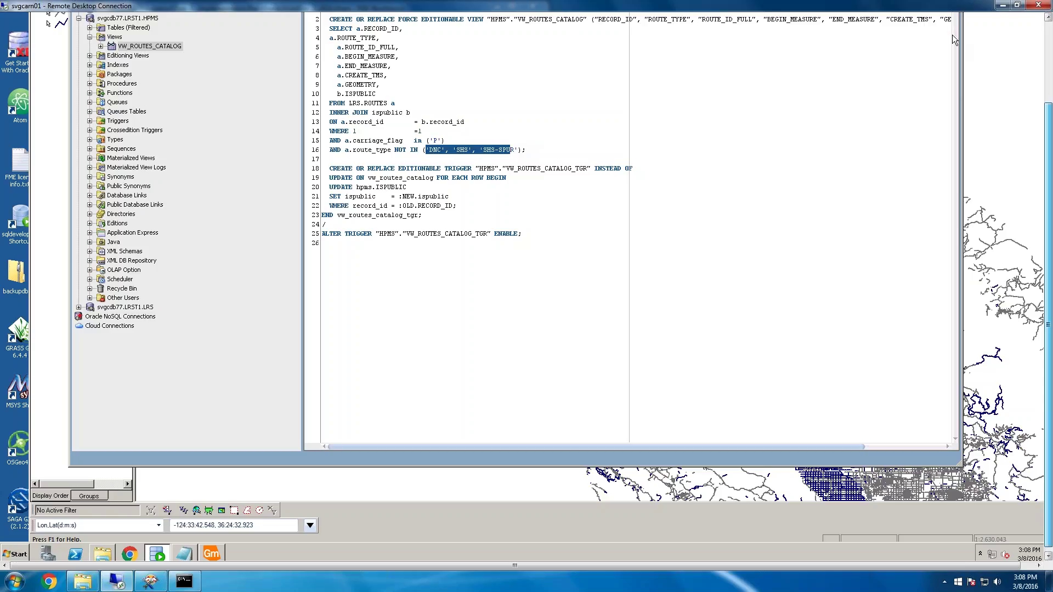
left_click(1012, 129)
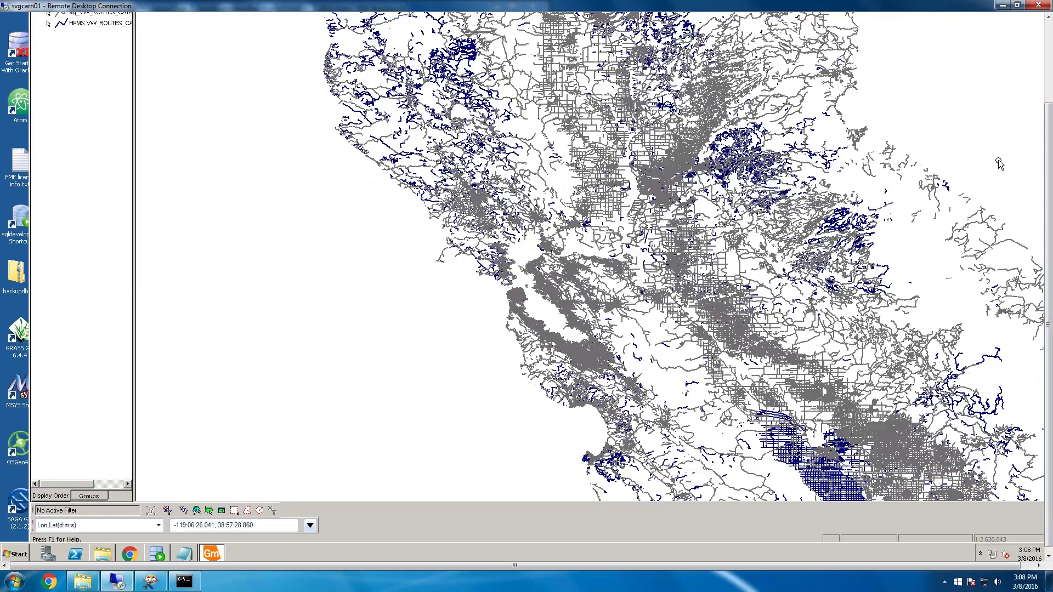
Step: Start a new Access warehouse based on the normal.mdt template
left_click_drag(1051, 137, 1051, 49)
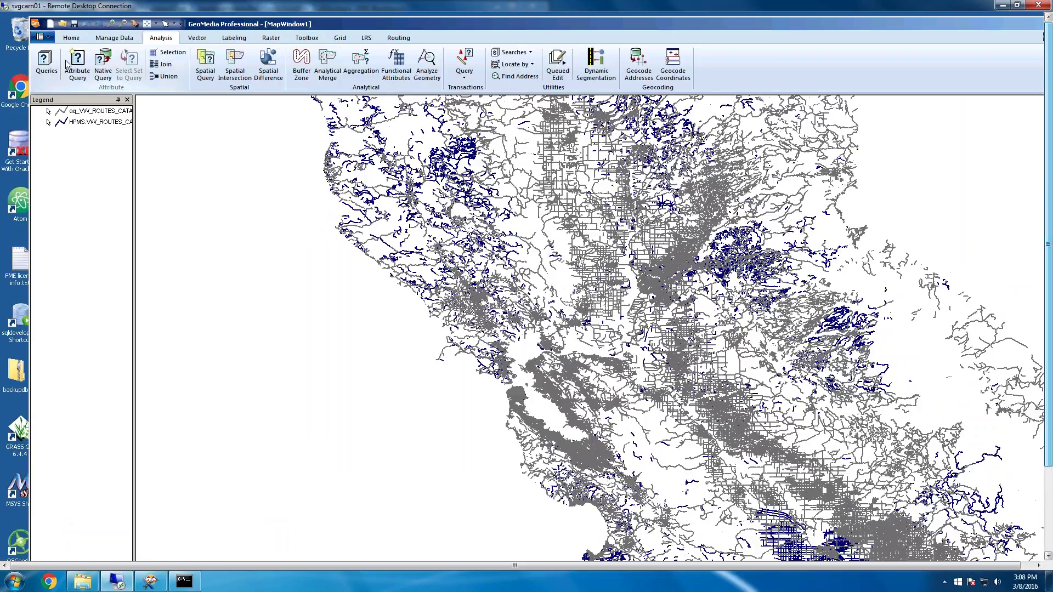
left_click(109, 38)
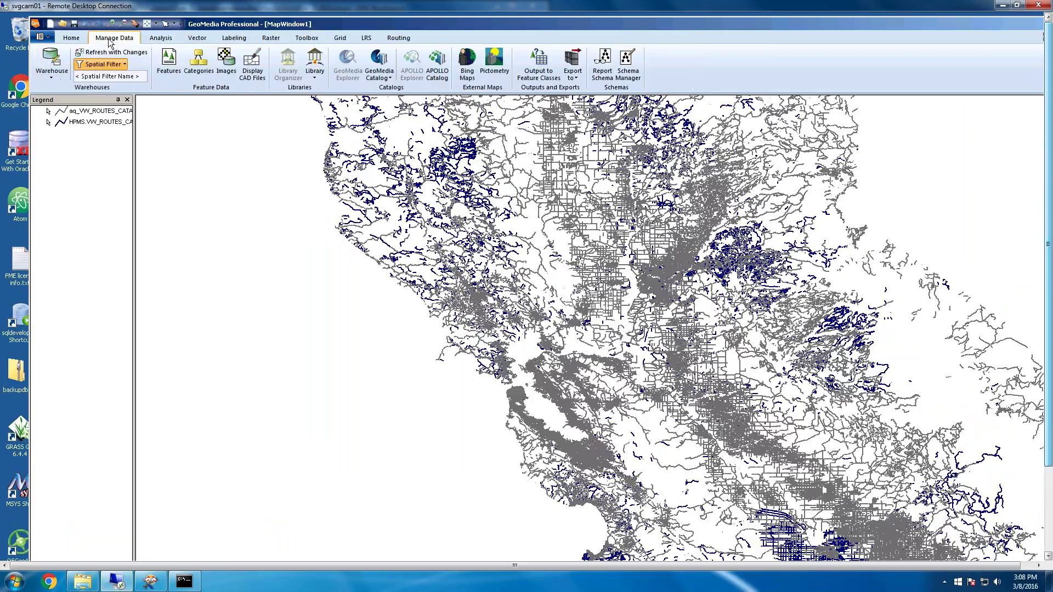
left_click(51, 58)
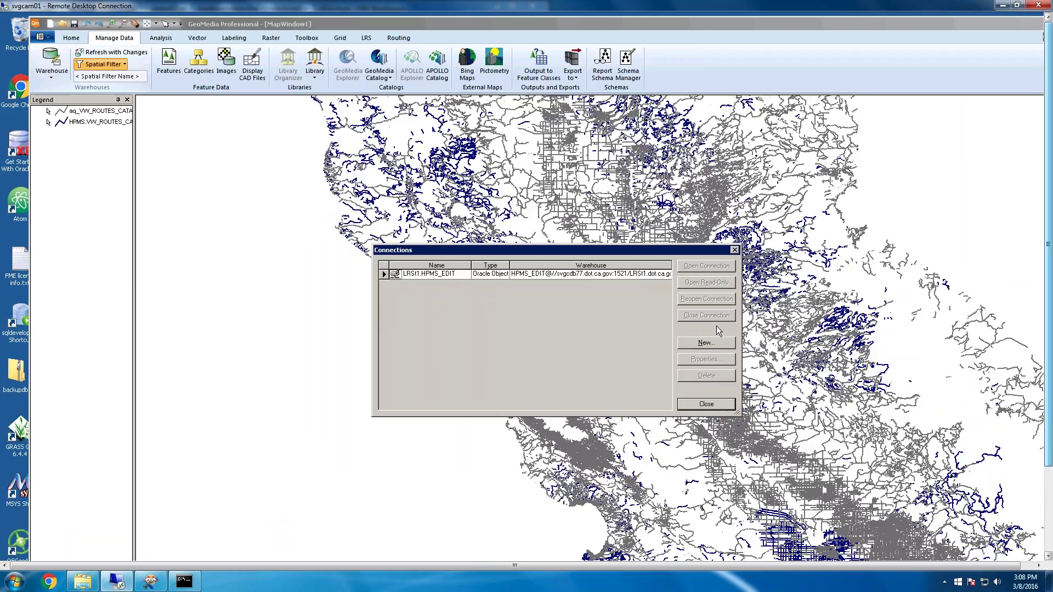
left_click(706, 404)
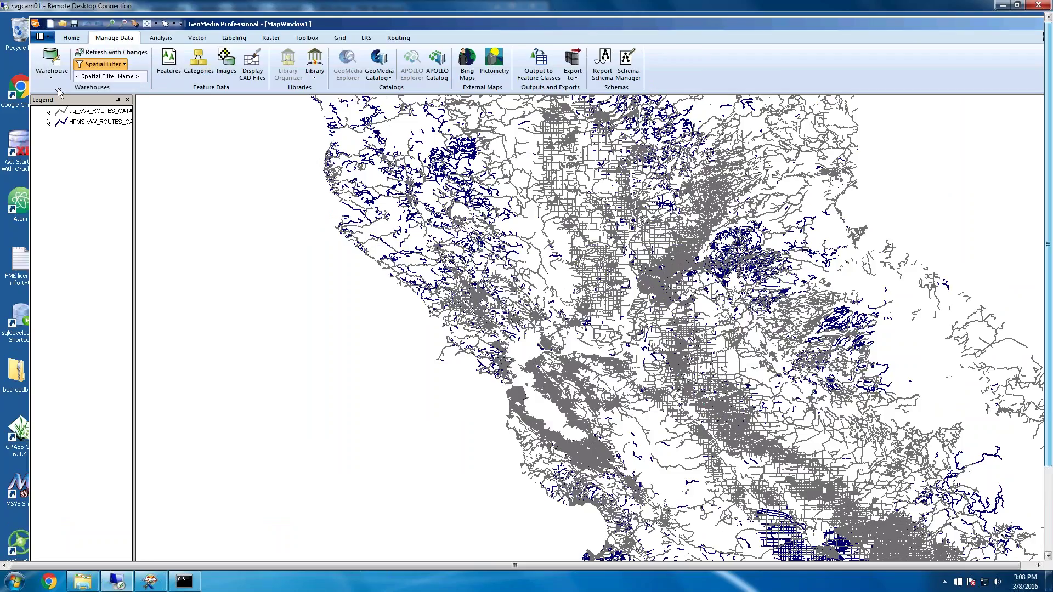
left_click(51, 77)
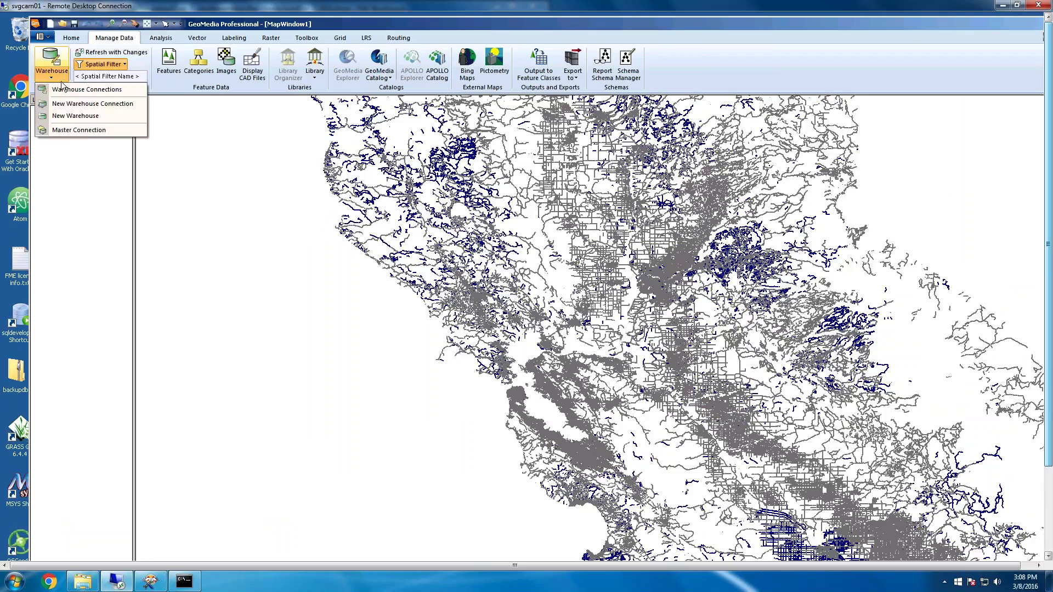
left_click(81, 116)
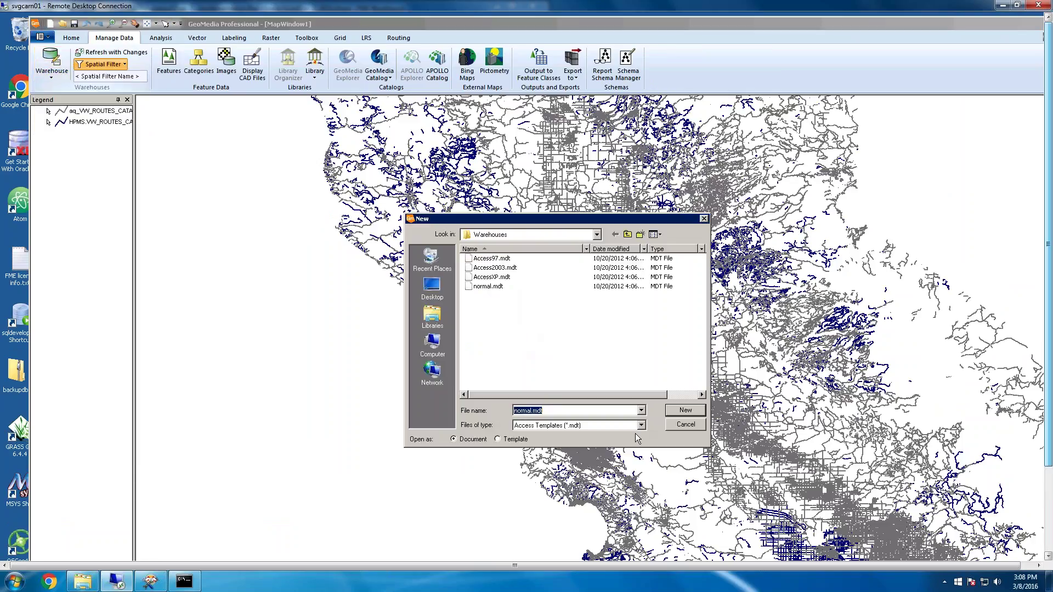
left_click(684, 410)
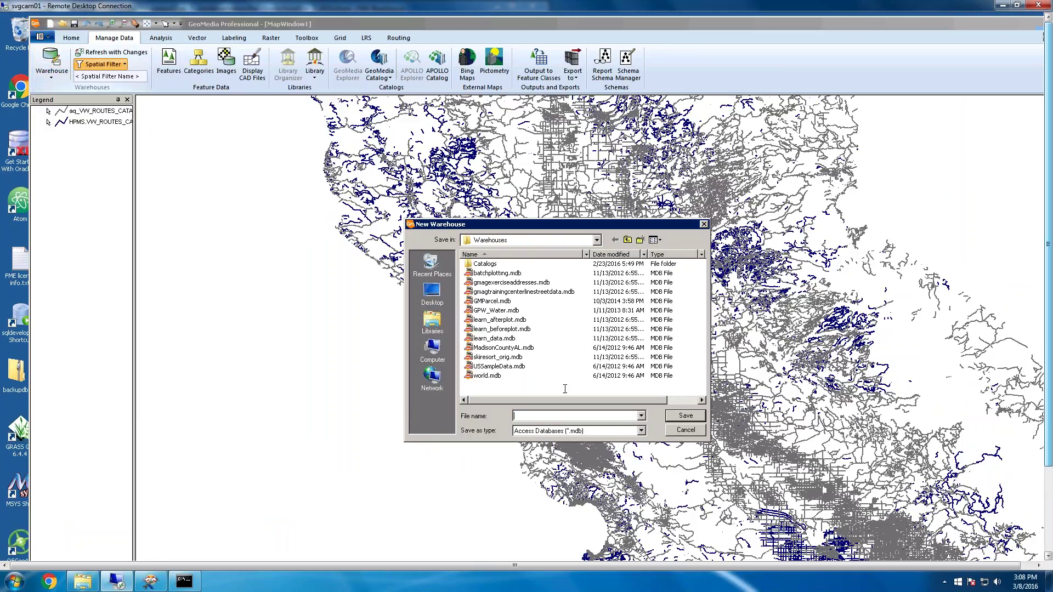
Step: Save the new warehouse on Local Disk (D:) as the Access database ROUTE_CATALOG_20160308
left_click(597, 241)
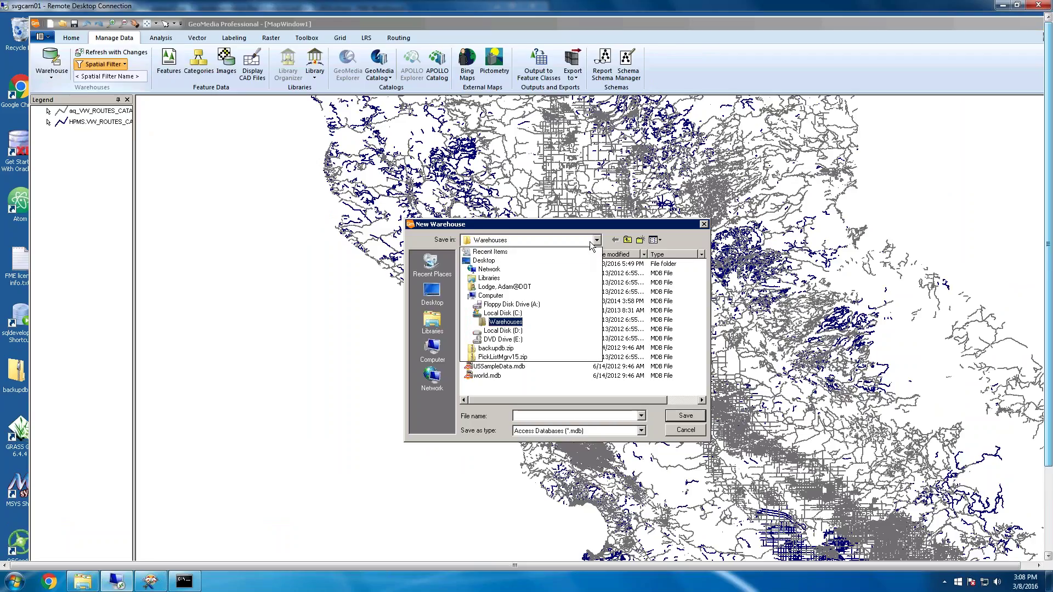
left_click(502, 334)
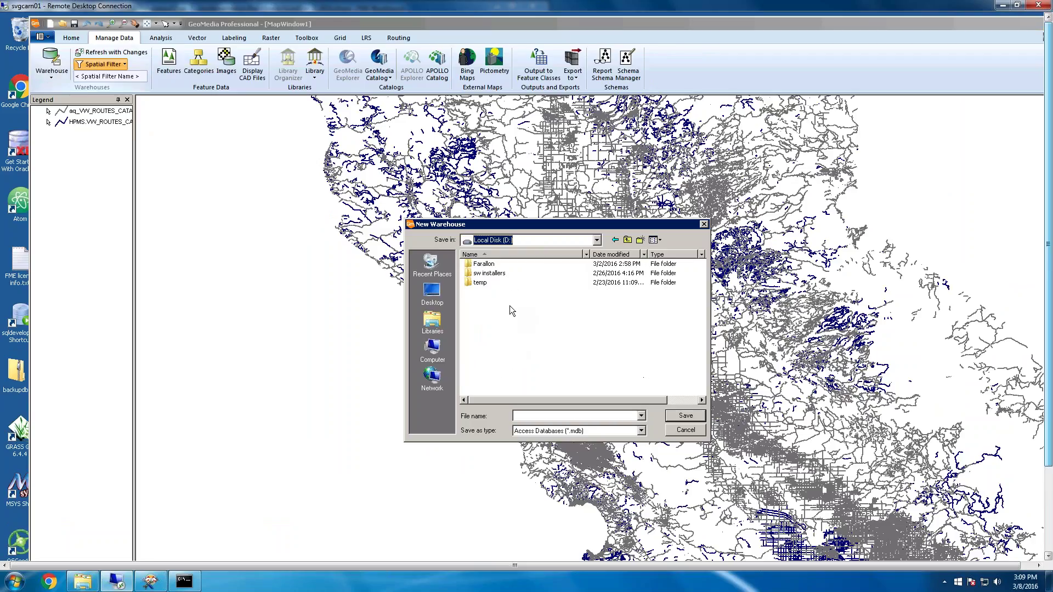
left_click(508, 305)
left_click(533, 417)
type("ROUTE_CATALOG")
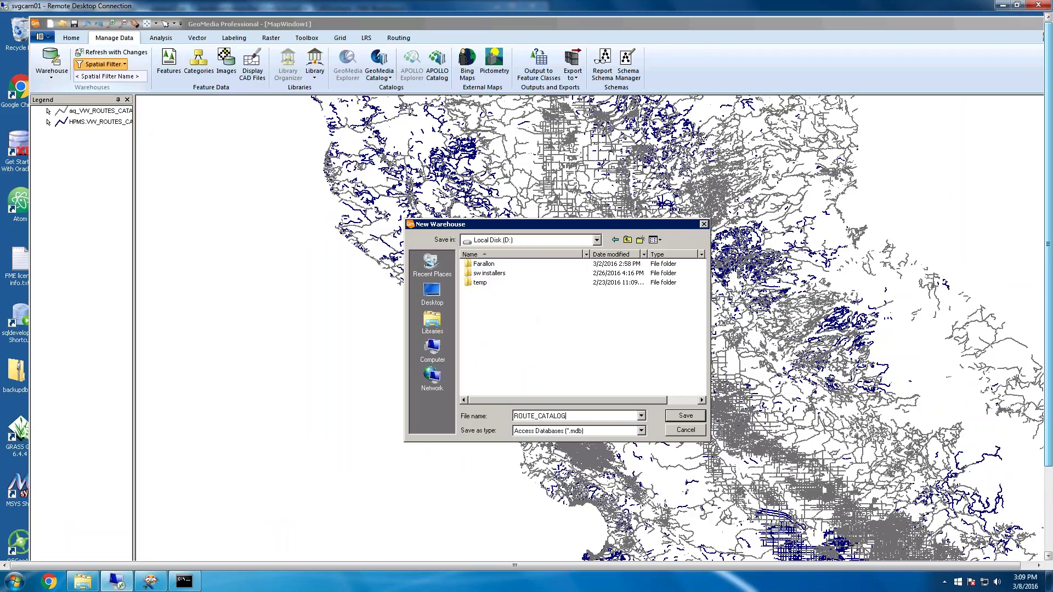
type("_2016030")
type("8")
left_click(682, 420)
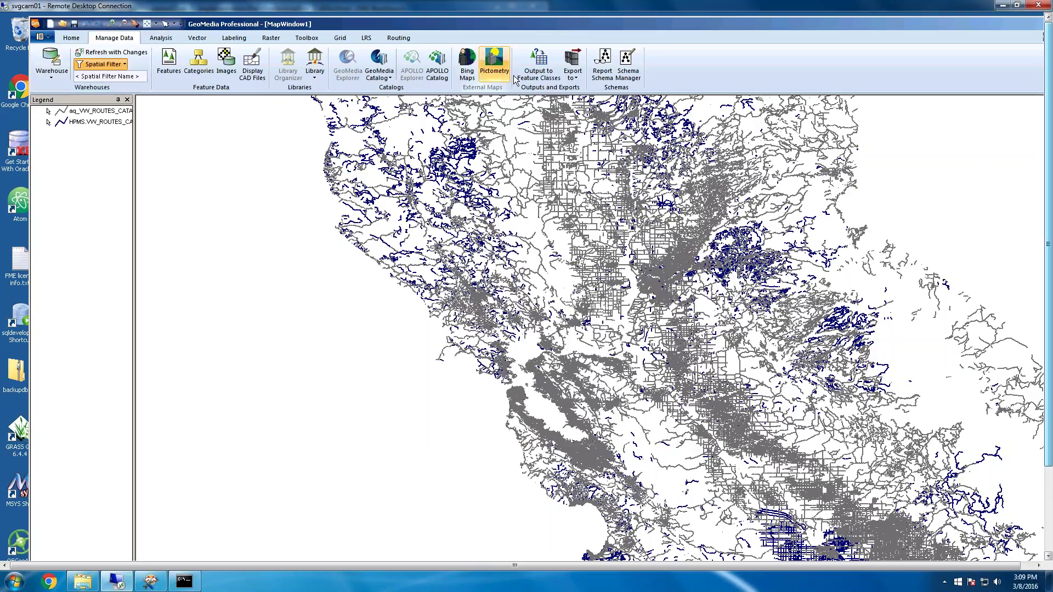
Step: Set up an output to feature classes with the aq_VW_ROUTES_CATALOG query as source and ROUTE_CATALOG_20160308 as target connection
left_click(538, 65)
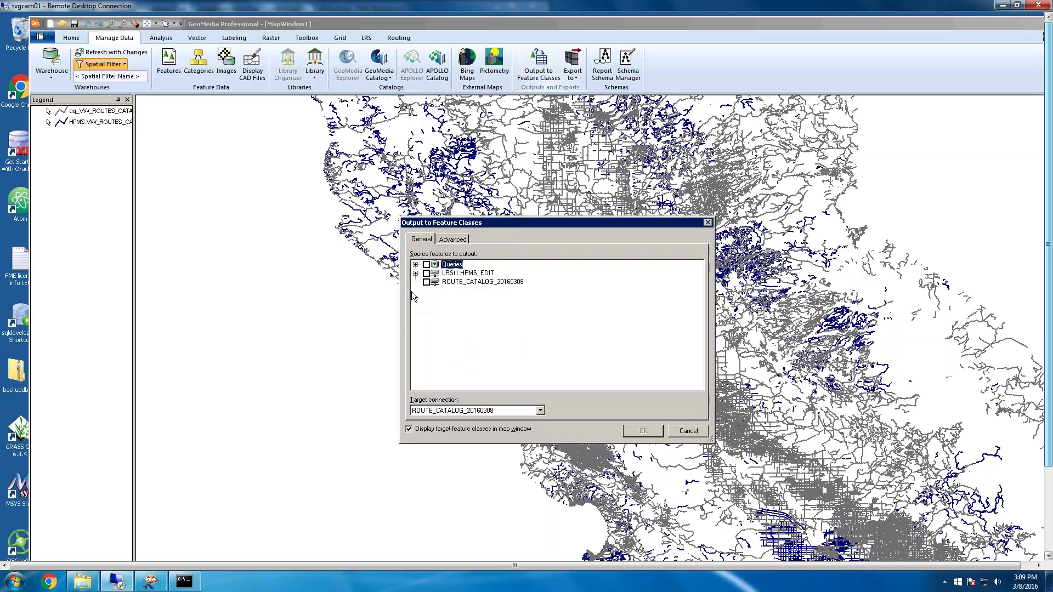
left_click(416, 264)
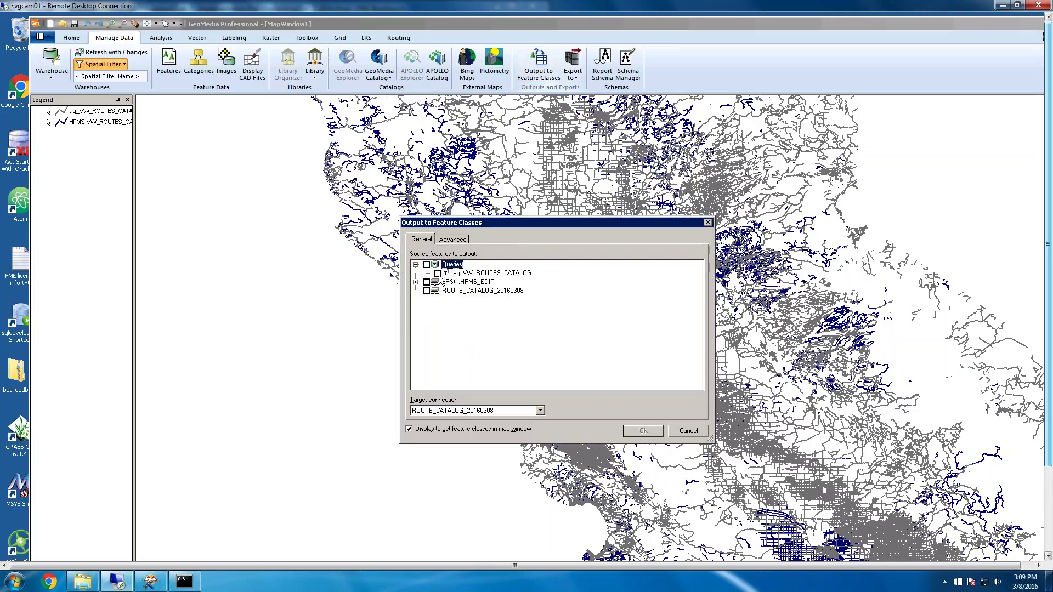
left_click(437, 273)
left_click(540, 411)
left_click(540, 410)
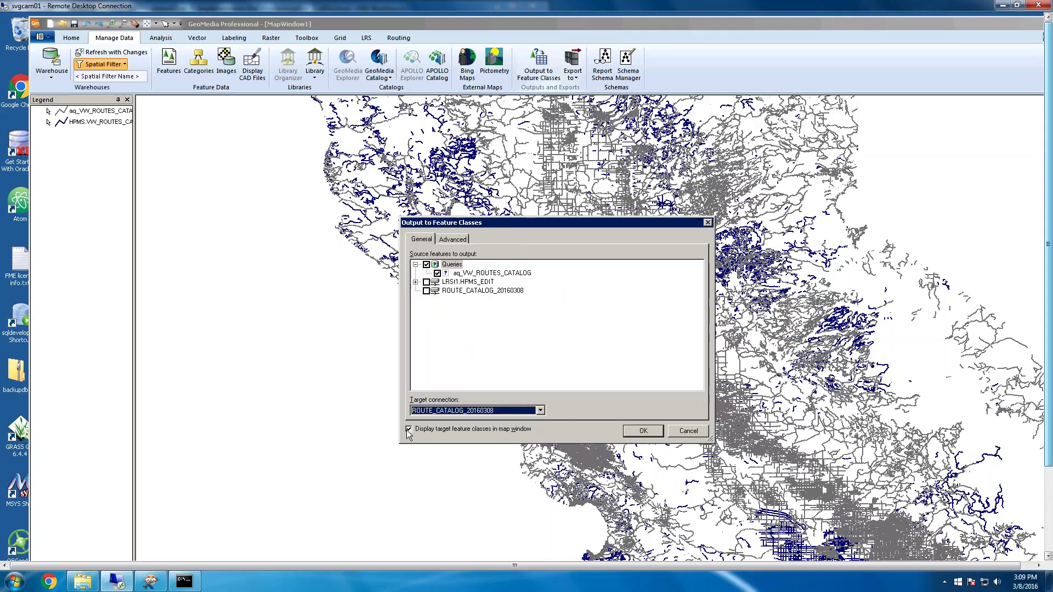
Step: Review the advanced output settings, turn off displaying the target feature classes in the map window, and run the output
left_click(459, 240)
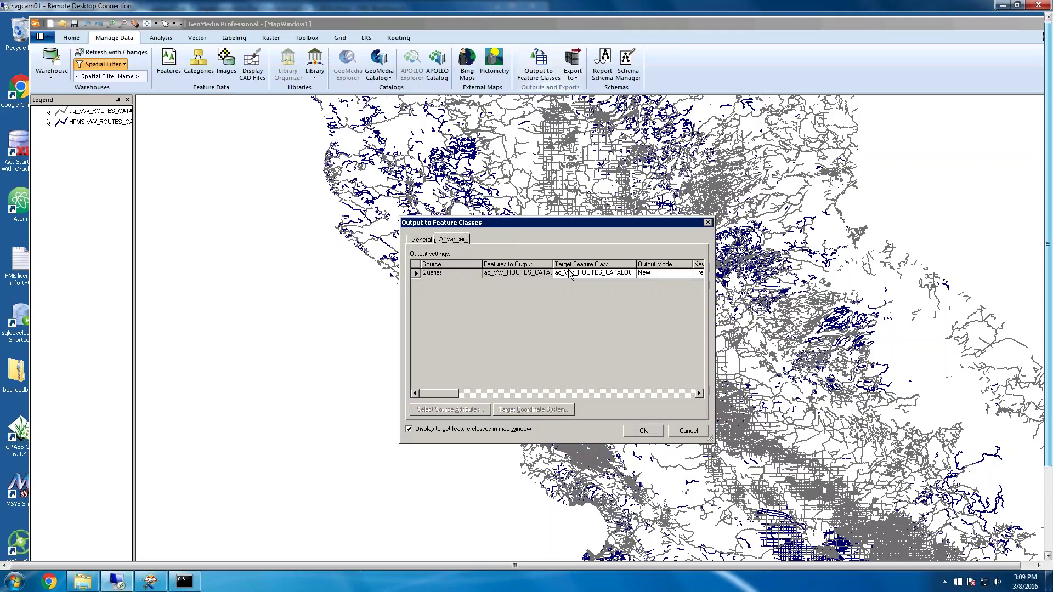
left_click_drag(713, 307, 887, 301)
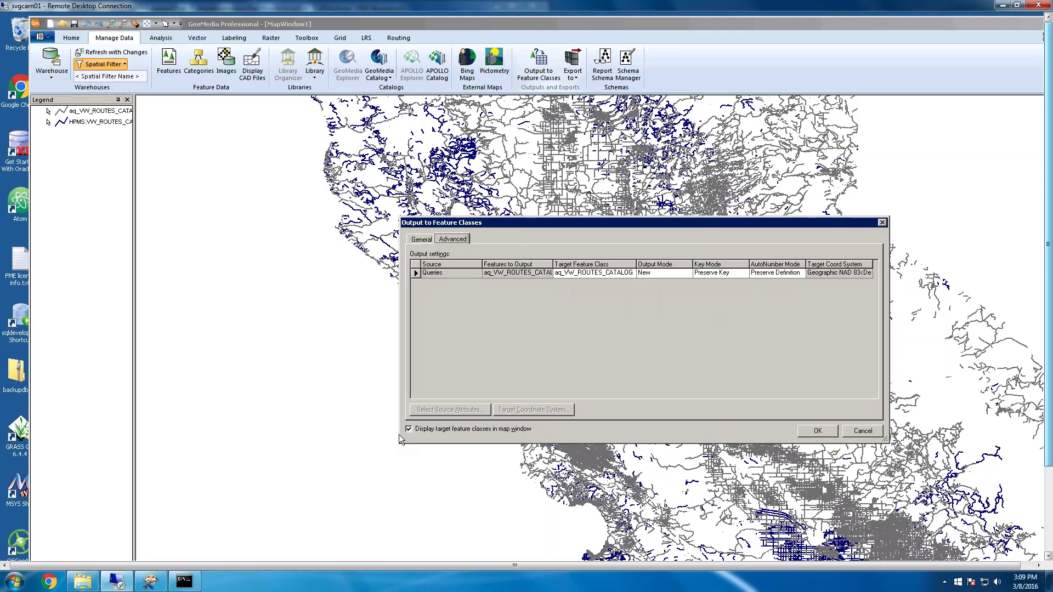
left_click(414, 432)
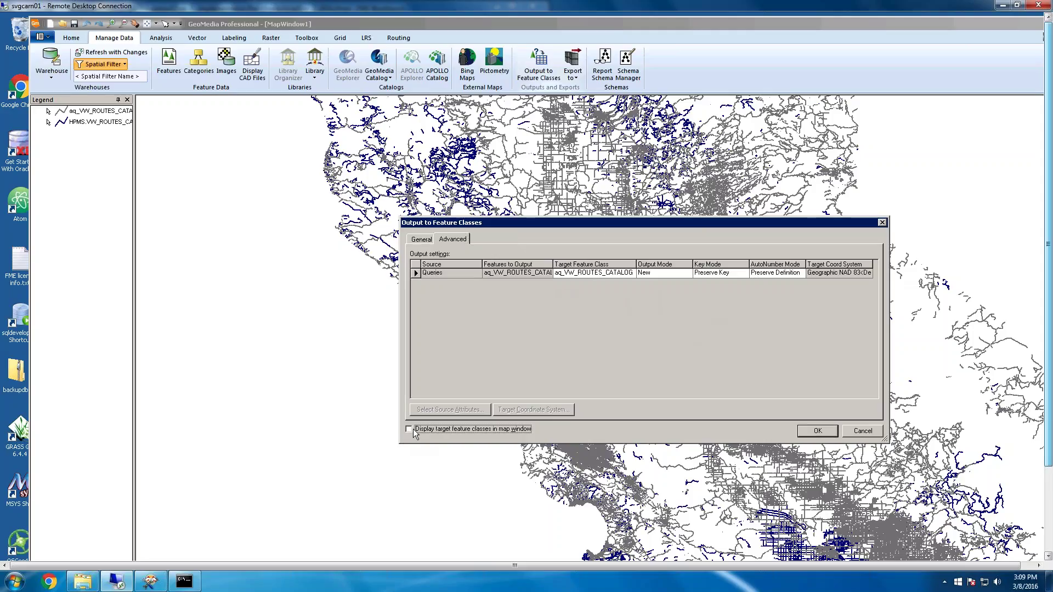
left_click(818, 433)
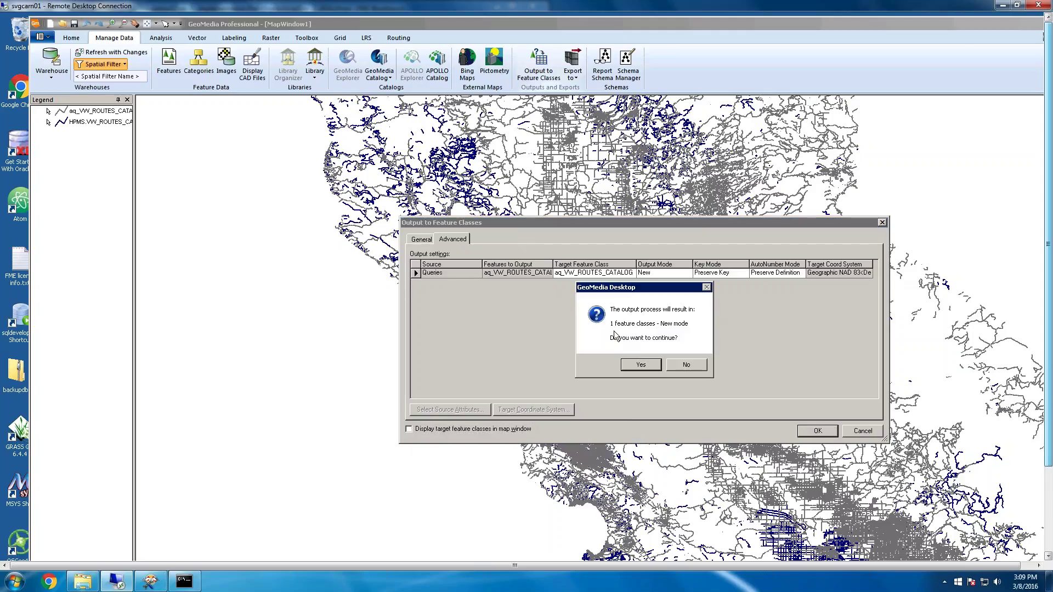
left_click(640, 365)
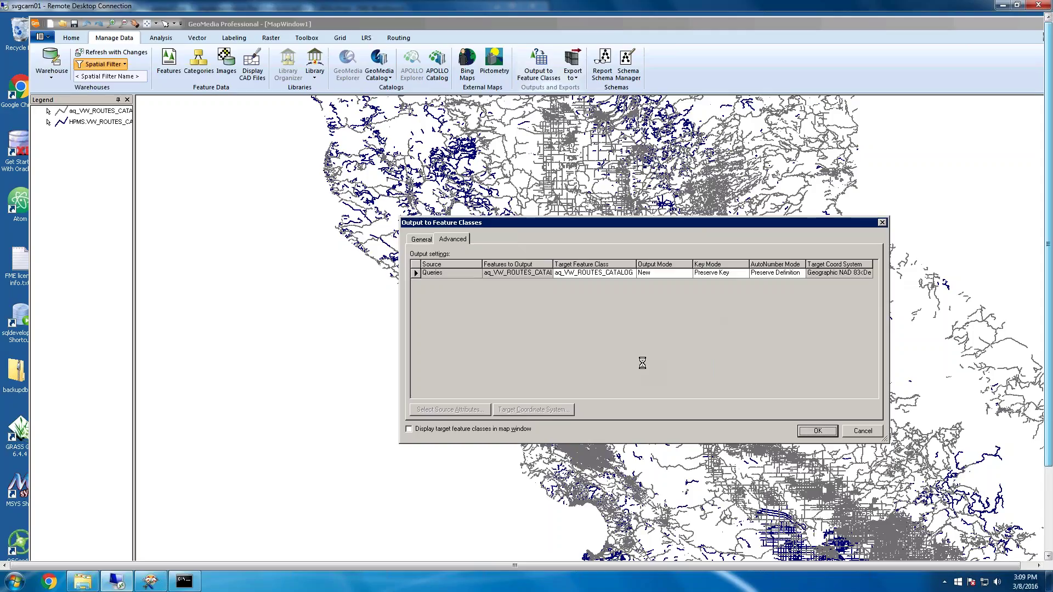
Step: Switch to the remote machine's file explorer and open Local Disk (D:) to find the ROUTE_CATALOG_20160308 database
left_click(84, 582)
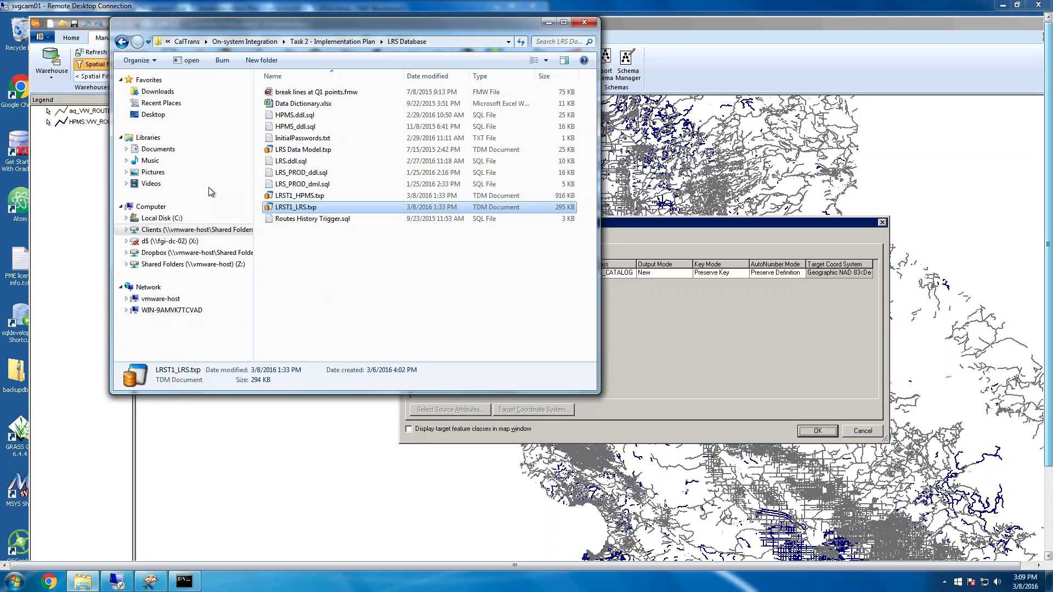
left_click(85, 252)
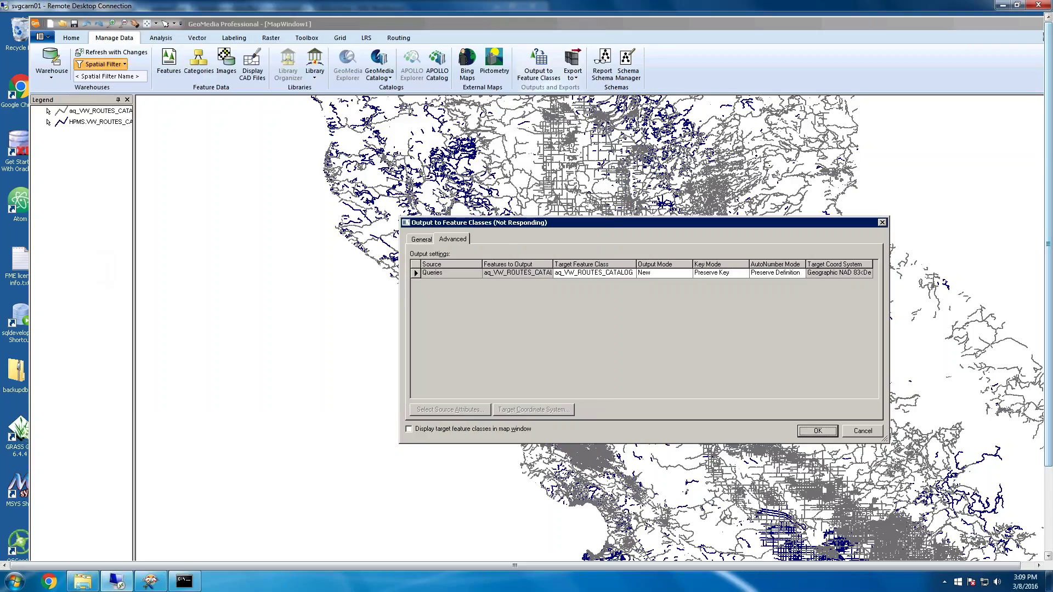
left_click_drag(1050, 159, 1050, 241)
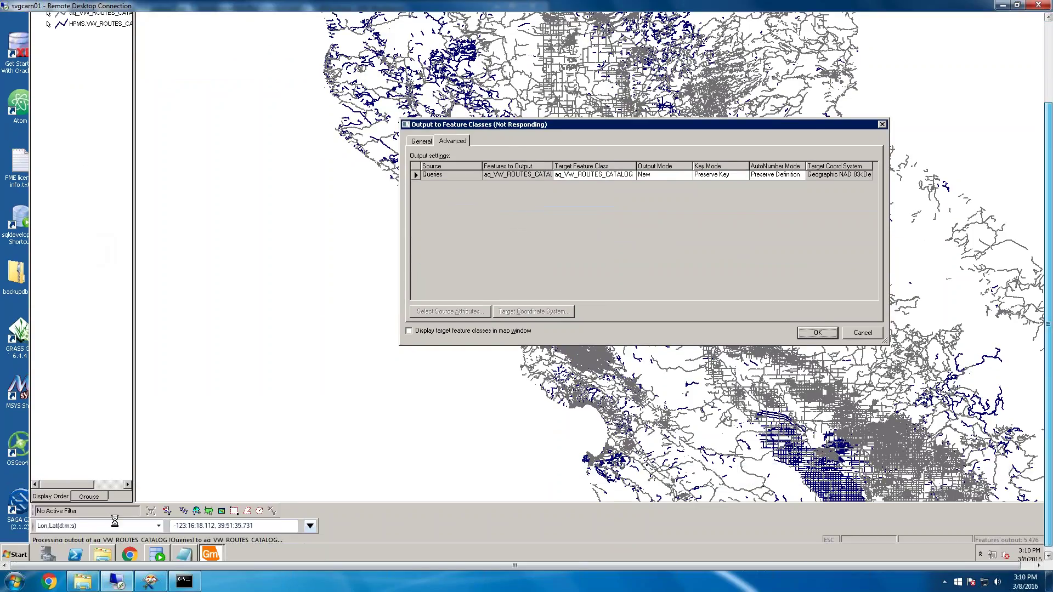
left_click(110, 550)
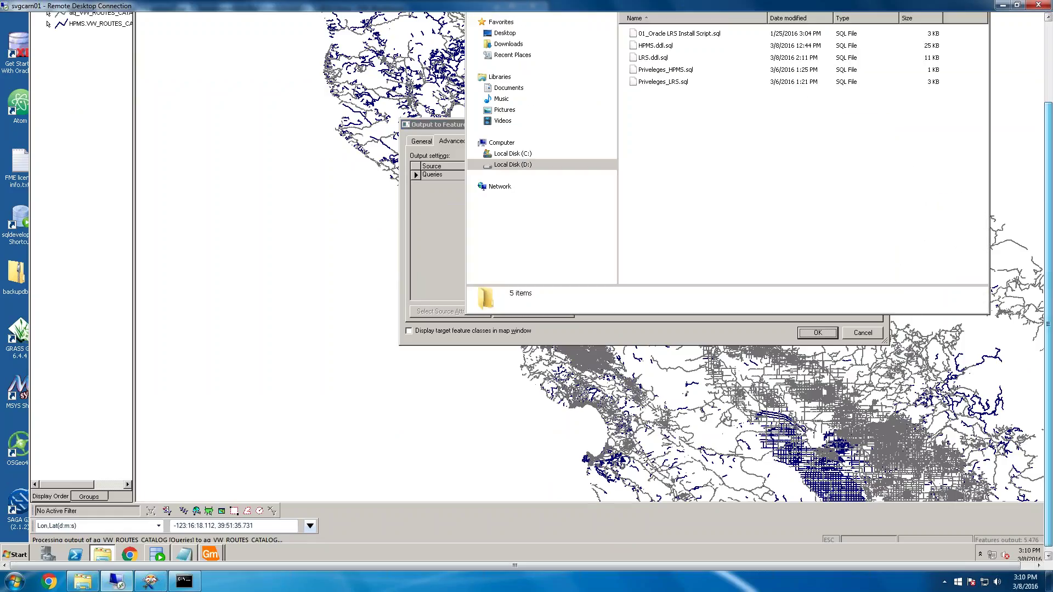
left_click_drag(1050, 182, 1050, 104)
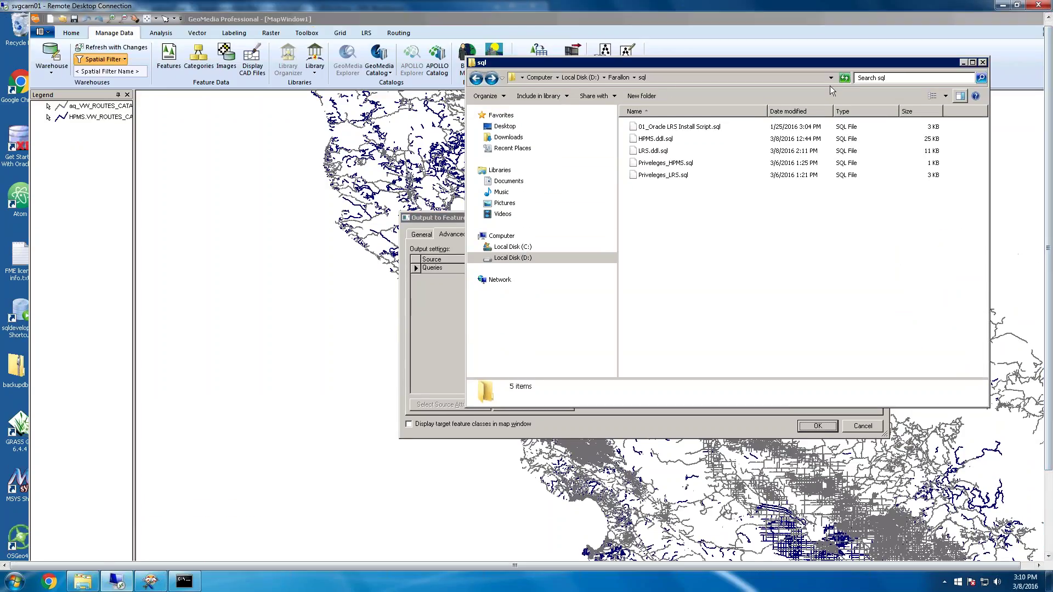
left_click(700, 249)
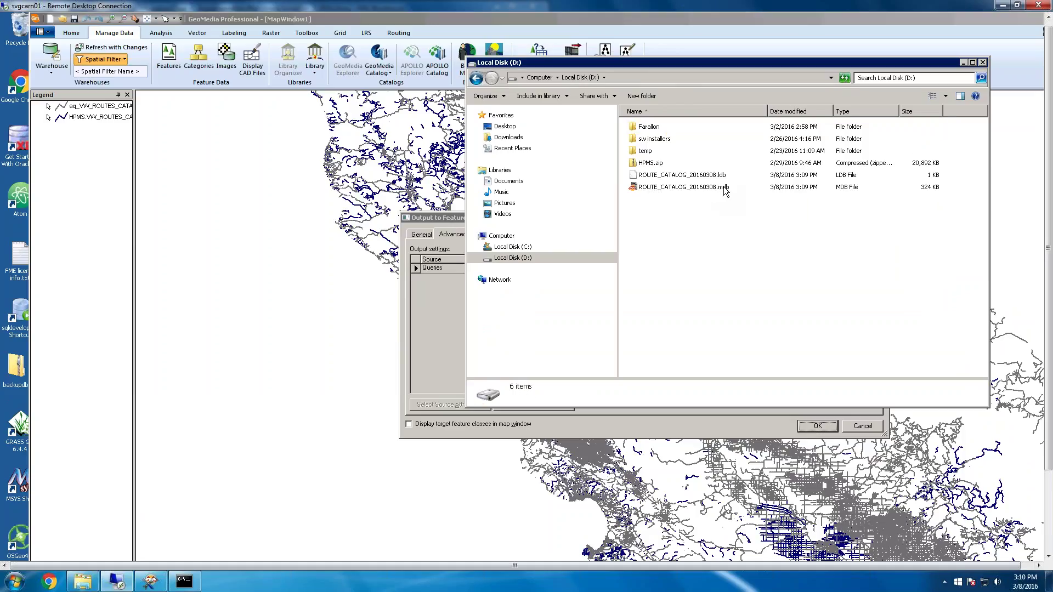
Step: Refresh the Local Disk (D:) listing repeatedly to monitor the file size of ROUTE_CATALOG_20160308.mdb during the export
right_click(789, 249)
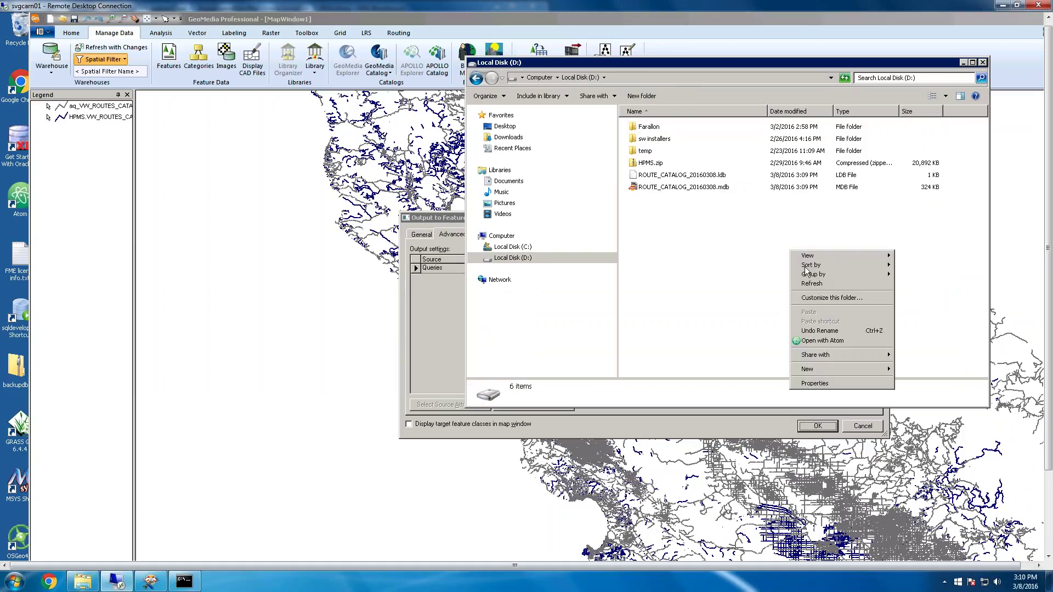
left_click(811, 283)
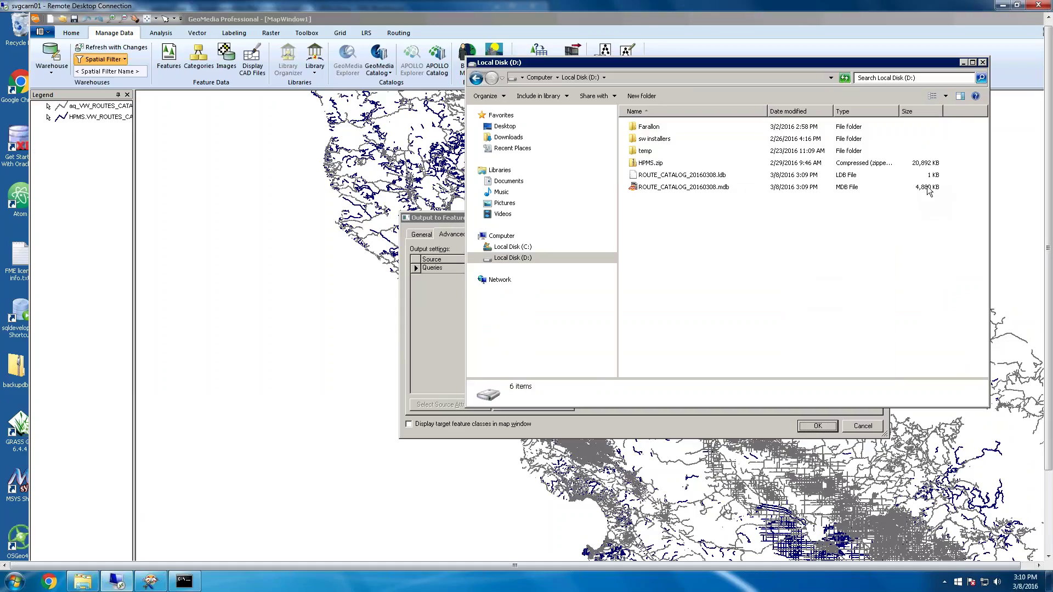
right_click(742, 245)
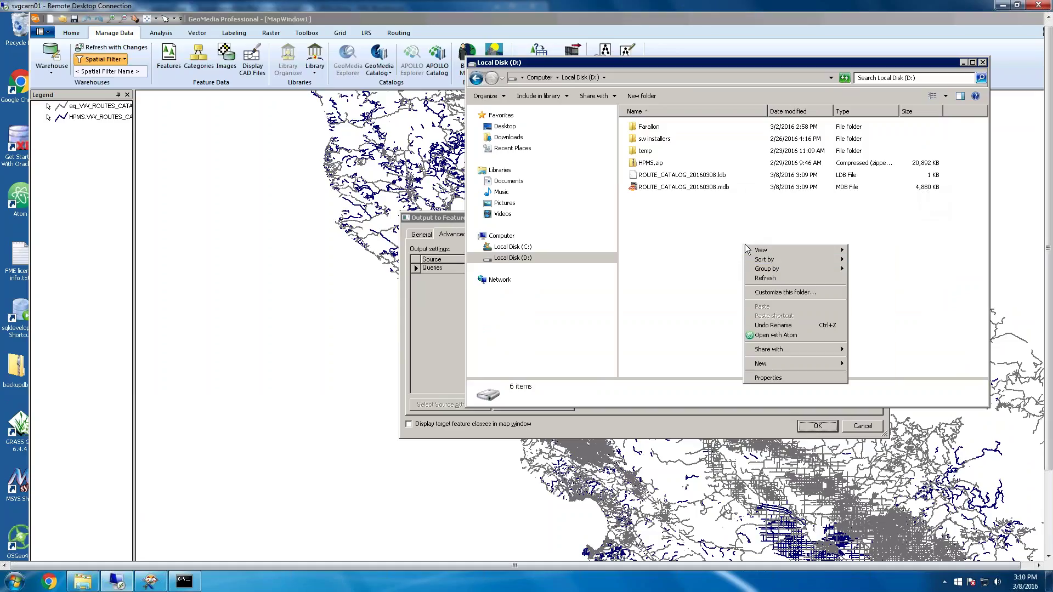
left_click(773, 275)
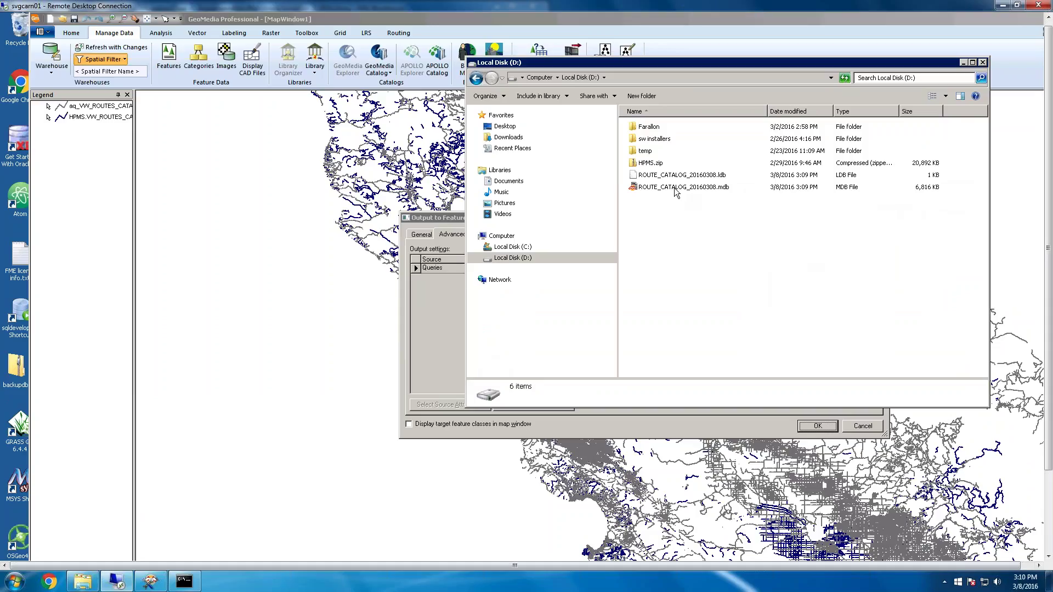
right_click(694, 252)
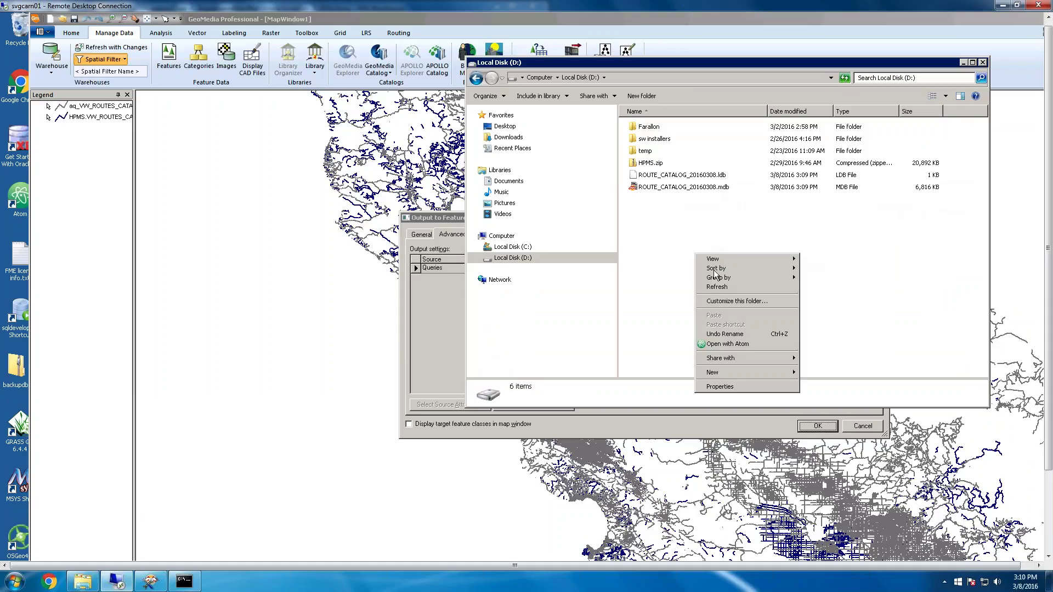
left_click(716, 285)
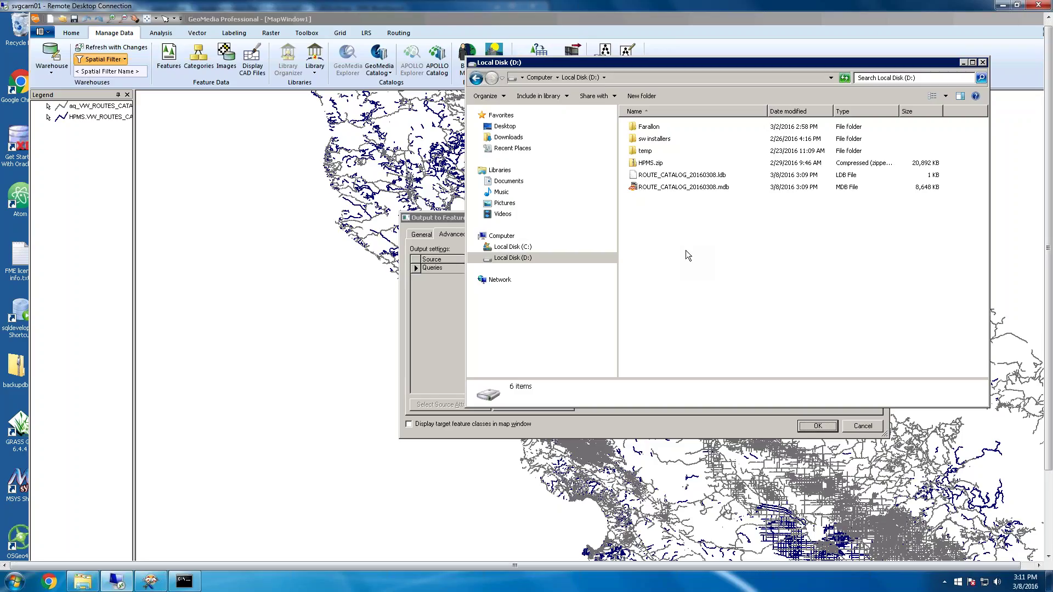
right_click(685, 251)
left_click(703, 287)
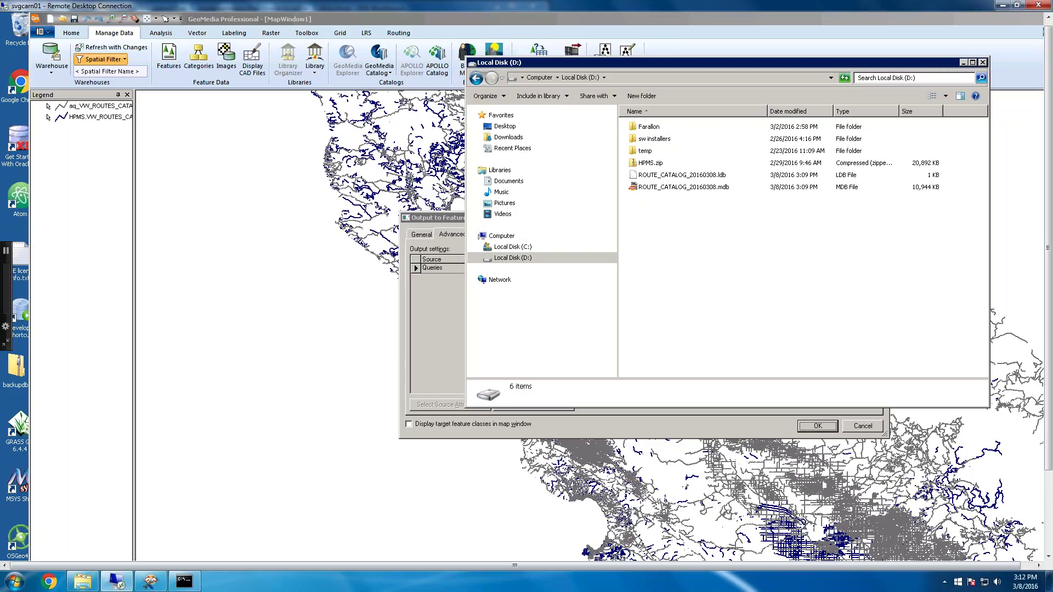
Step: Switch to Oracle SQL Developer and examine the SQL definition of the VW_ROUTES_CATALOG view, highlighting its create-view statement
left_click_drag(1049, 289, 1049, 330)
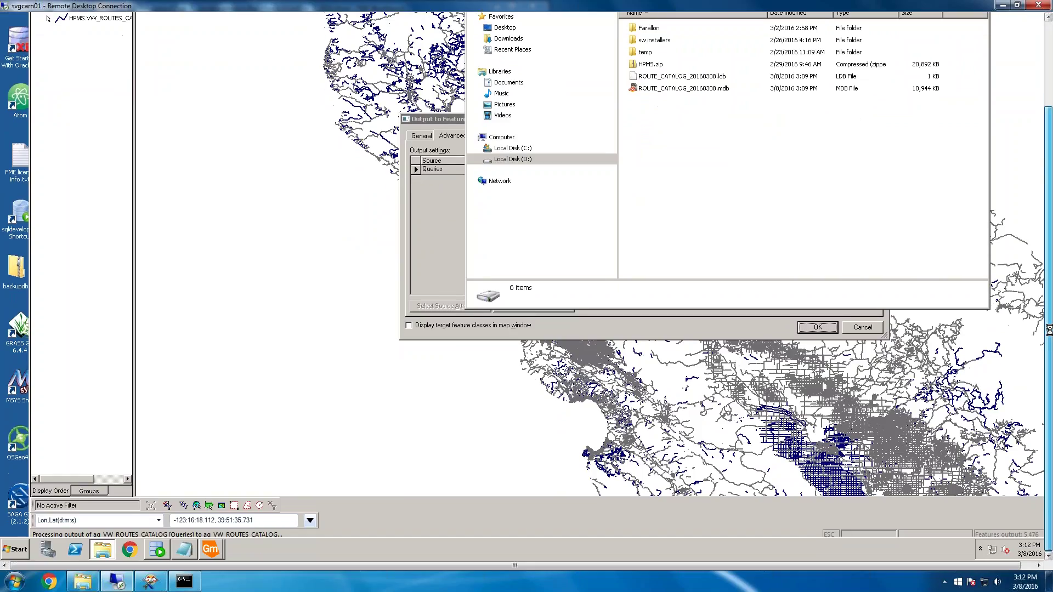
left_click(158, 555)
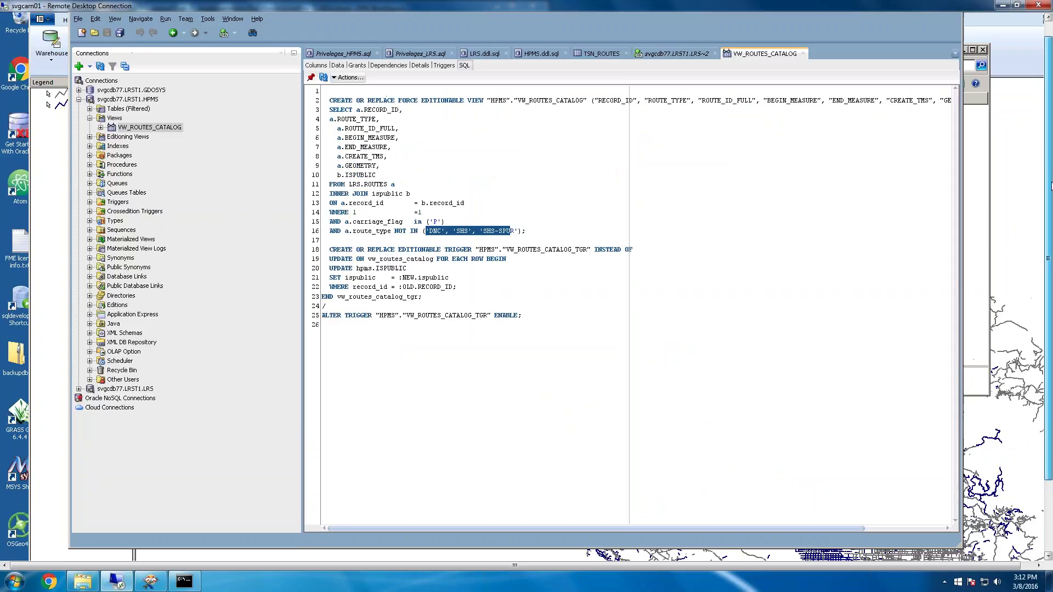
left_click(561, 191)
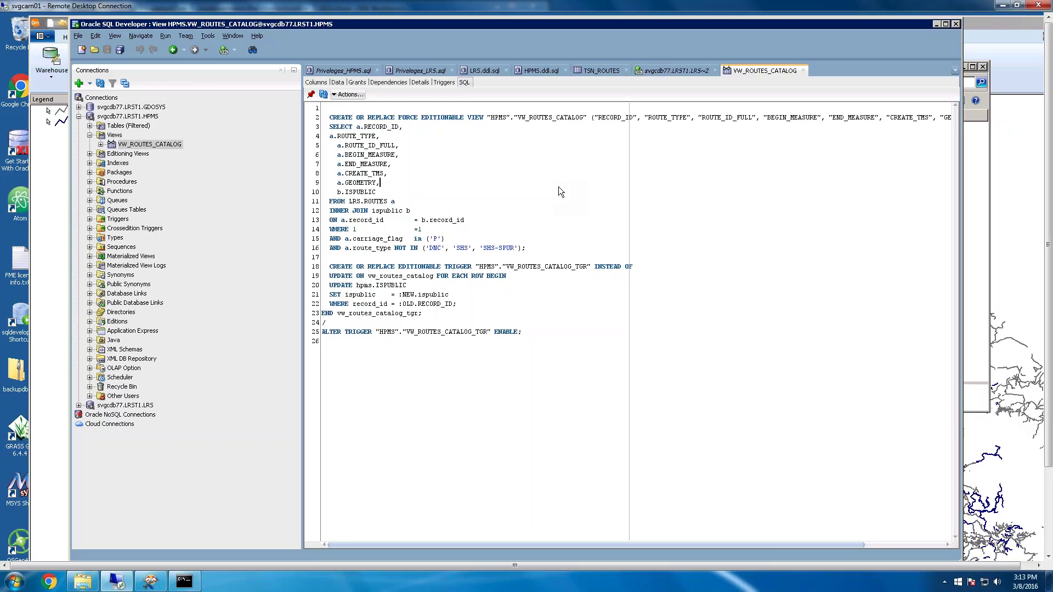
left_click_drag(526, 248, 324, 117)
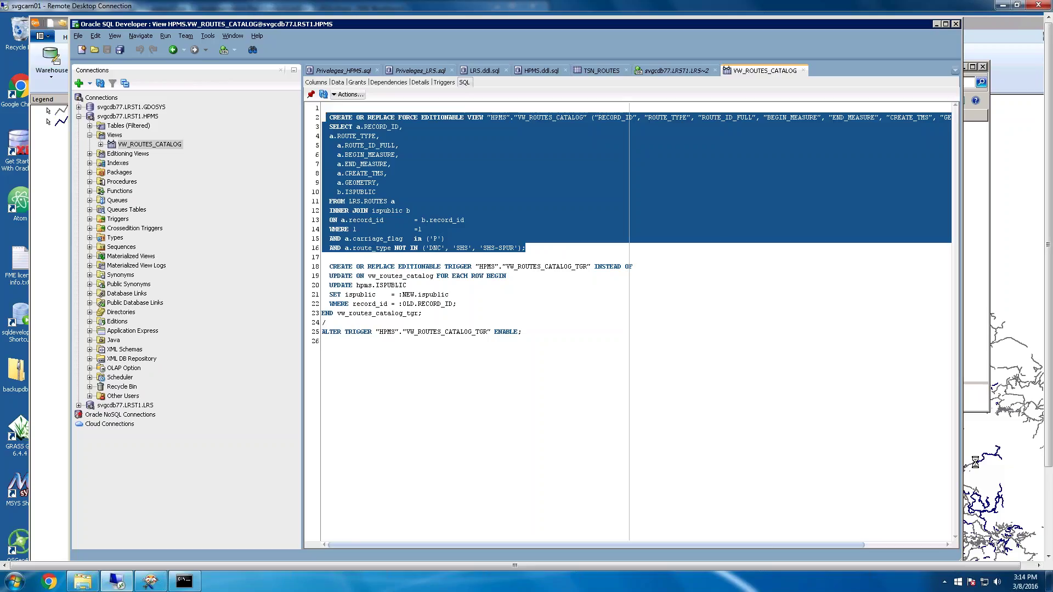
left_click(584, 320)
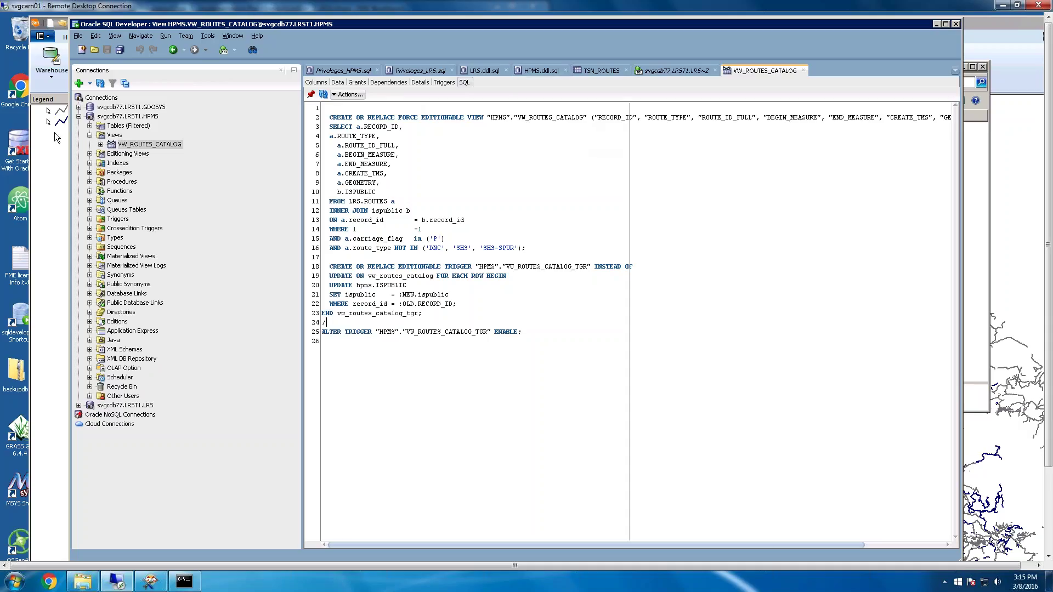
Step: Expand the tables of the svgcdb77.LRST1.HPMS connection, look through the list, and collapse it again
left_click(89, 126)
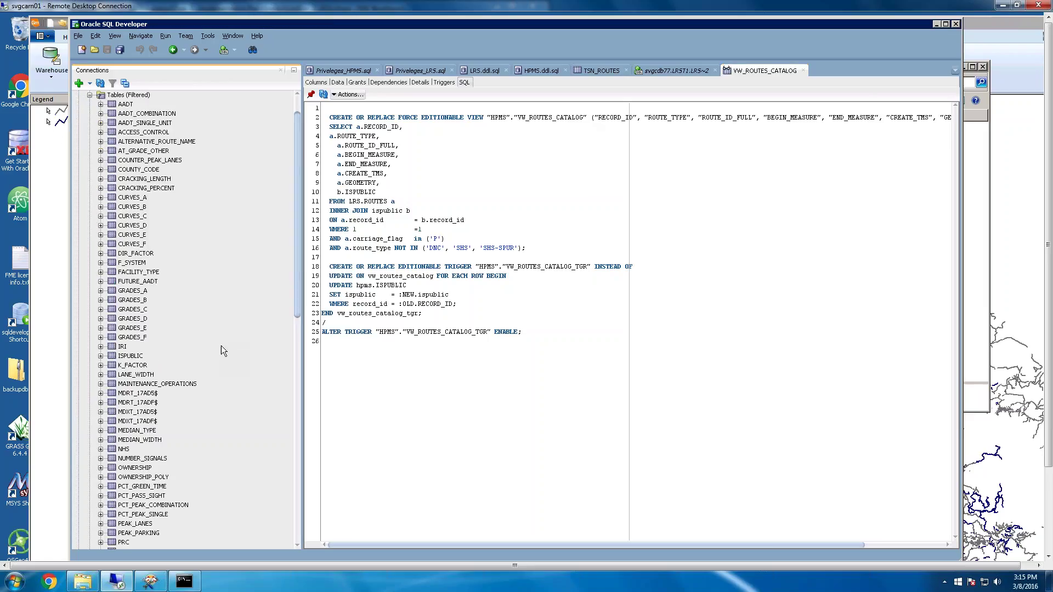
left_click_drag(297, 187, 306, 256)
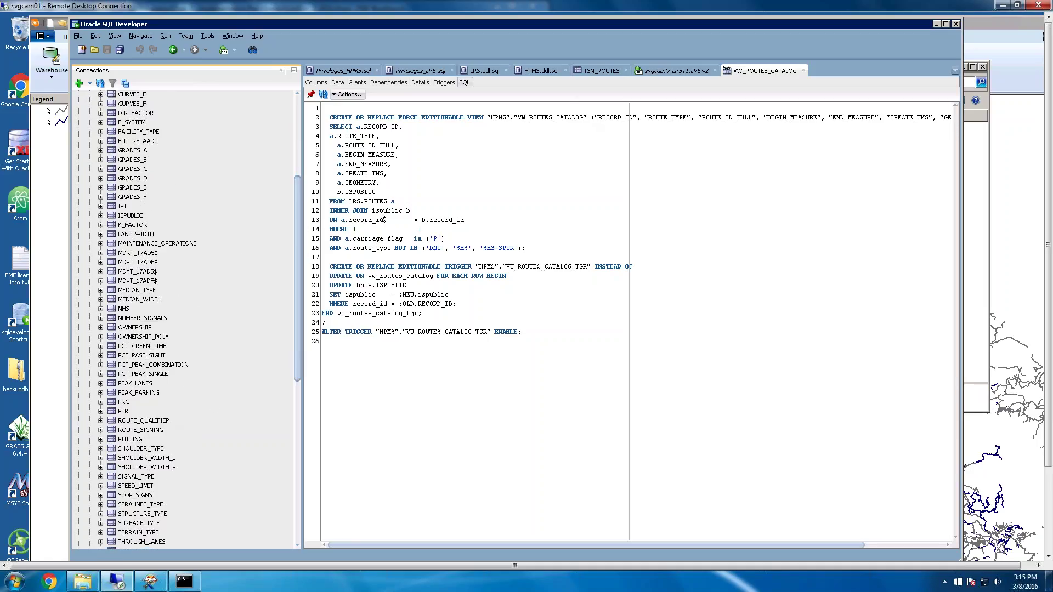
left_click_drag(297, 219, 294, 104)
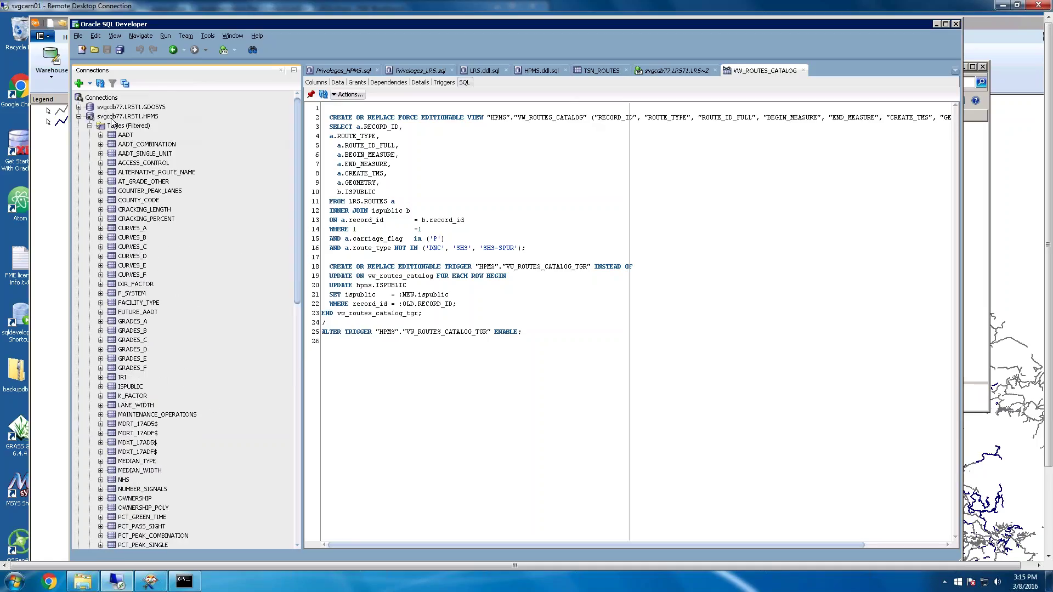
left_click(90, 126)
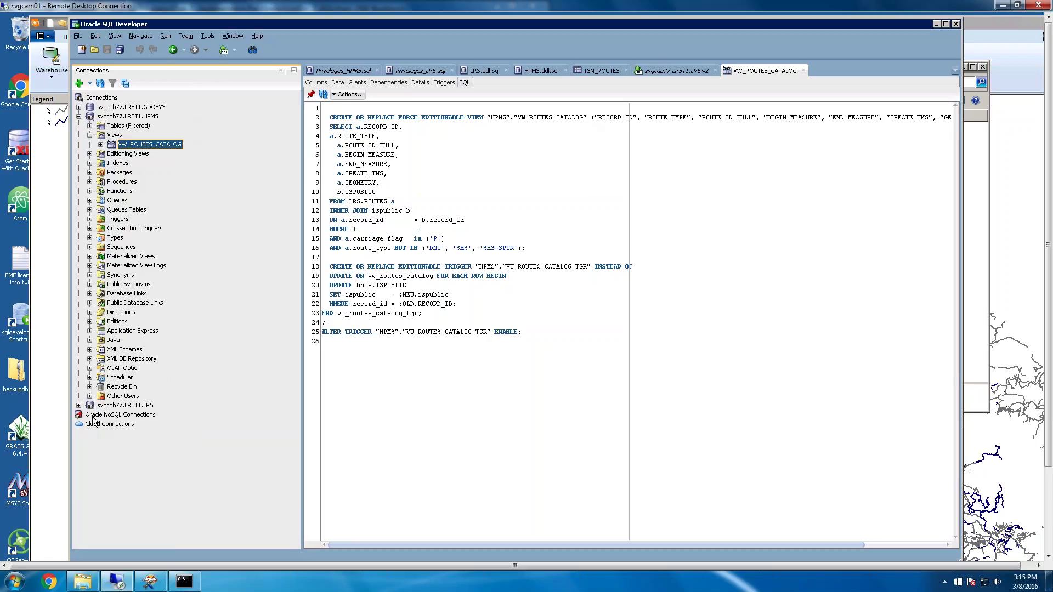
Step: Expand the svgcdb77.LRST1.LRS connection and review its tables alongside the HPMS schema objects
left_click(79, 405)
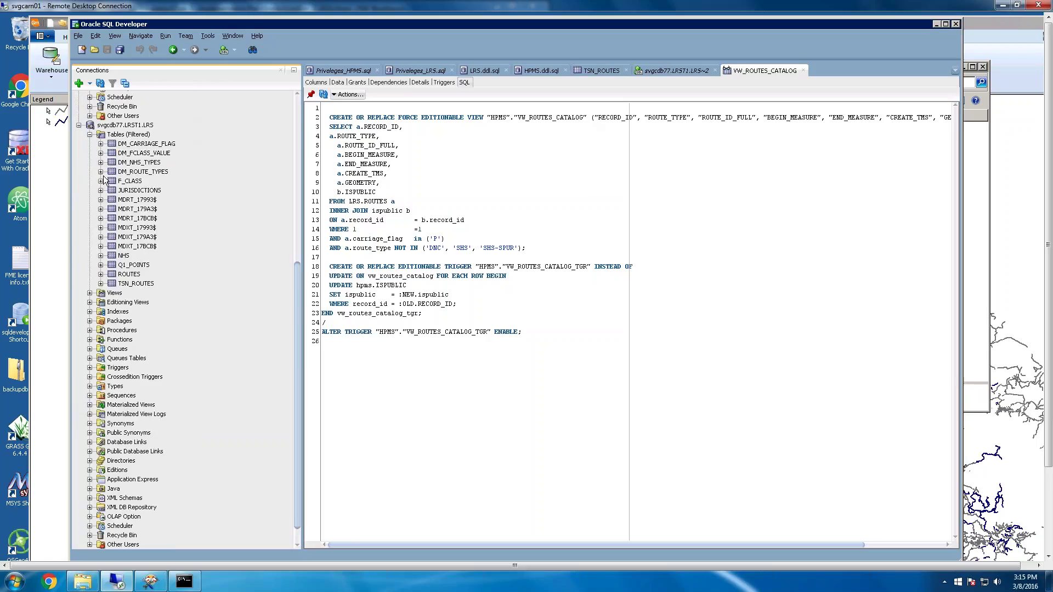
scroll(192, 199, "up", 9)
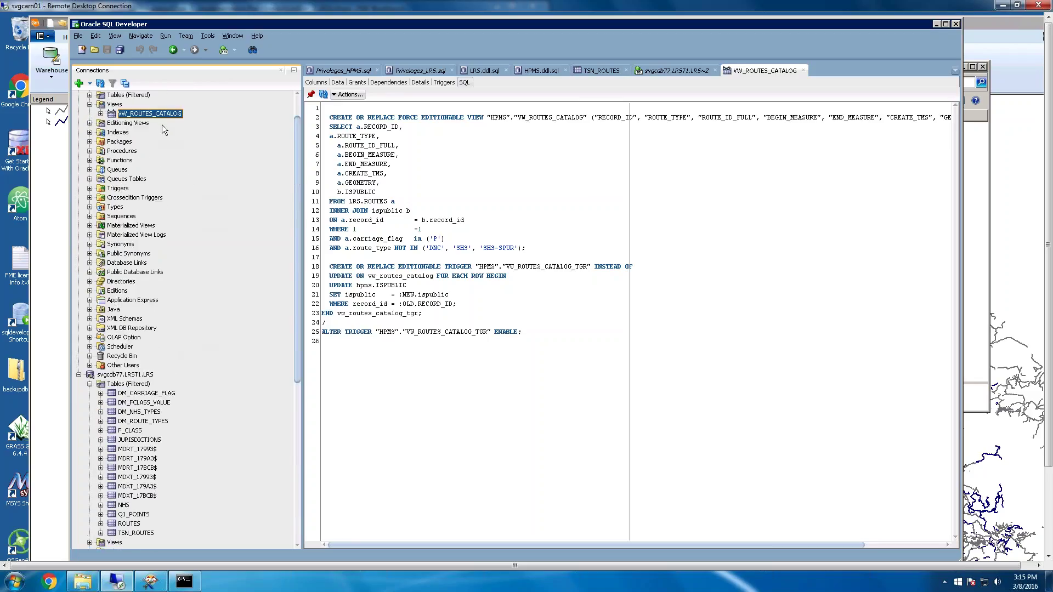
scroll(159, 121, "up", 1)
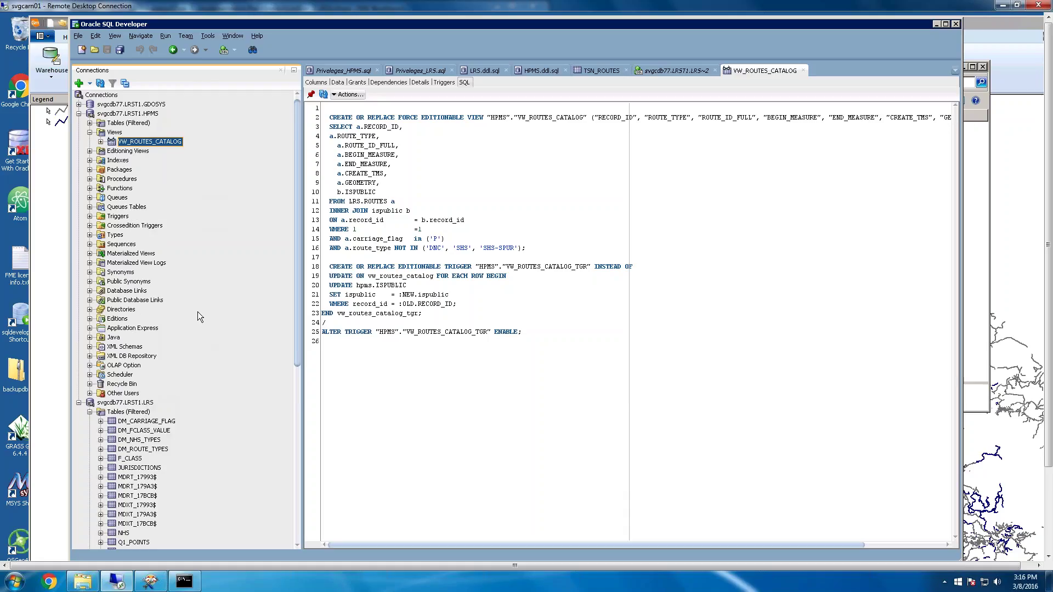
scroll(195, 440, "down", 5)
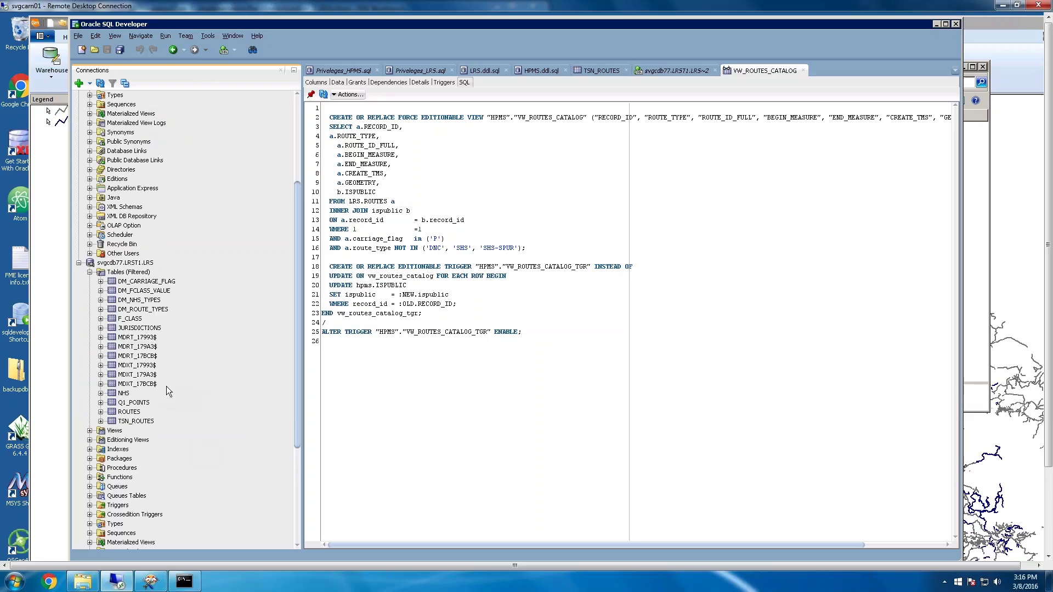
Step: Open the ROUTES table of the LRS schema and browse its data rows
left_click(137, 375)
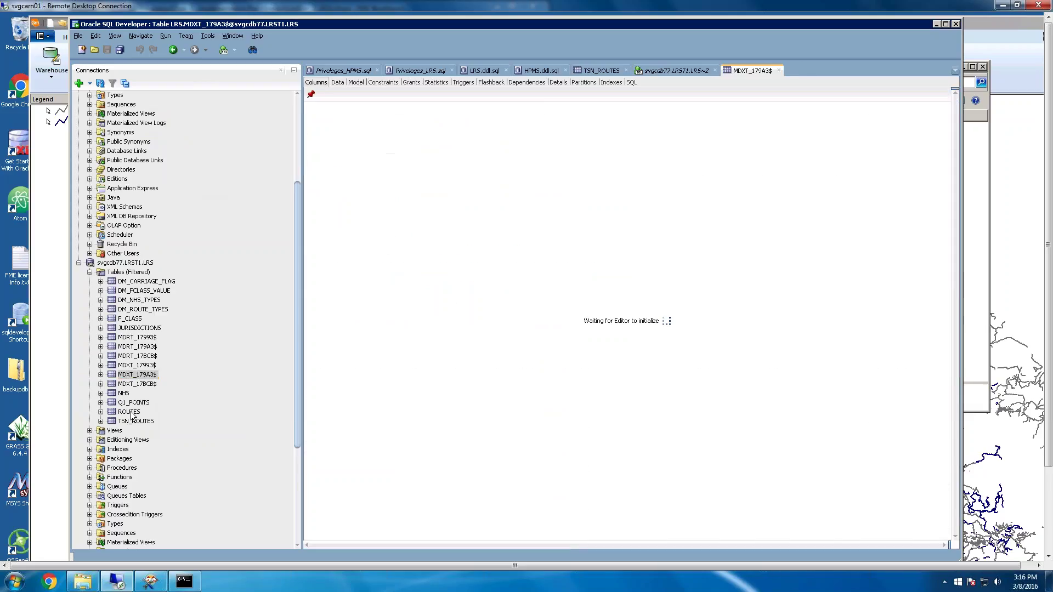
left_click(129, 412)
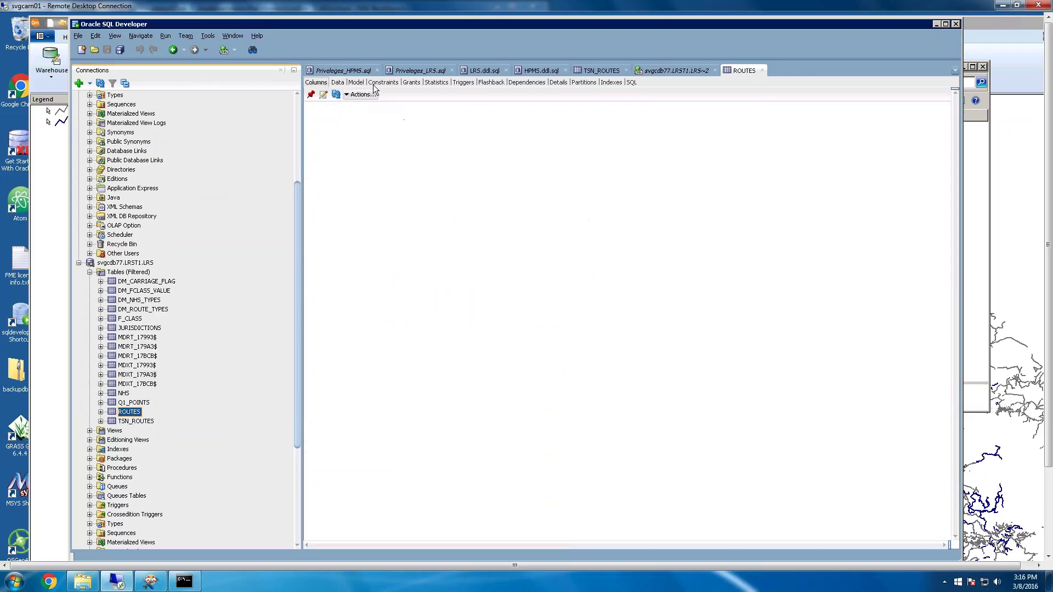
left_click(338, 83)
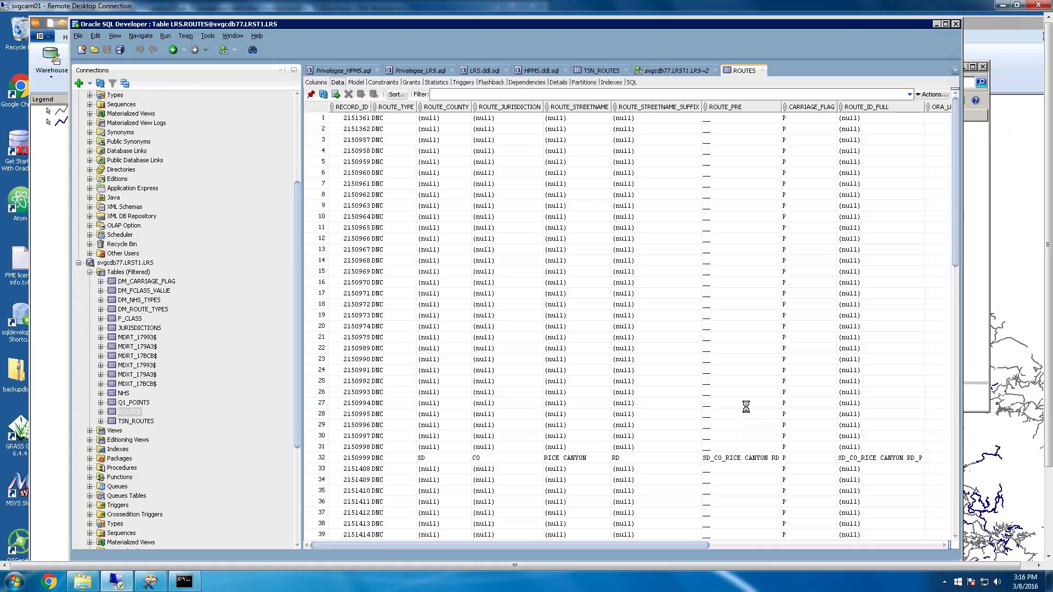
scroll(747, 425, "down", 5)
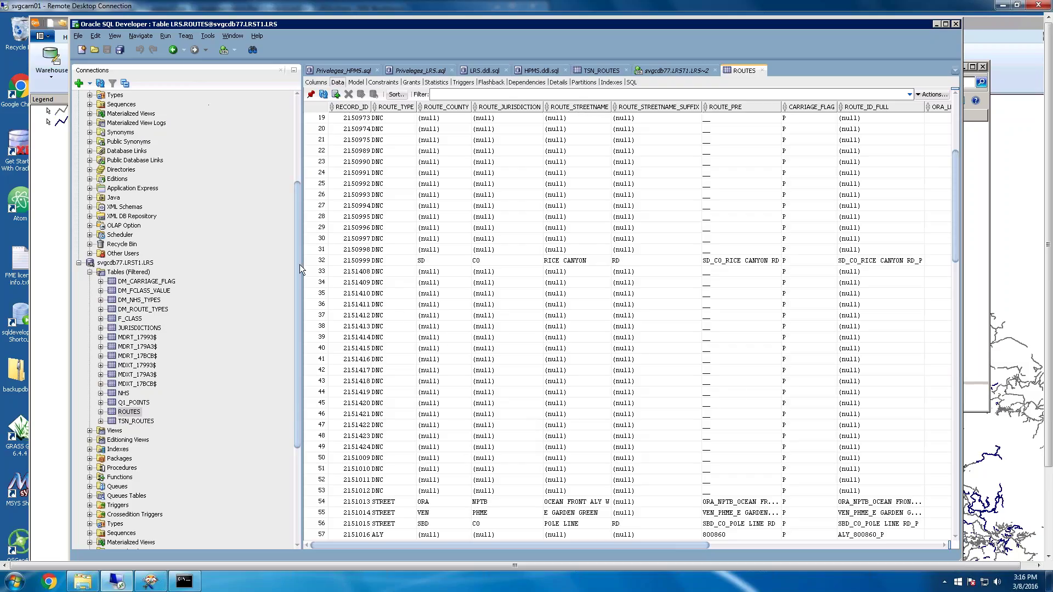
Step: Reopen the HPMS view VW_ROUTES_CATALOG to review its columns, and move the SQL Developer window clear of the GeoMedia legend
left_click_drag(298, 265, 302, 194)
left_click(171, 121)
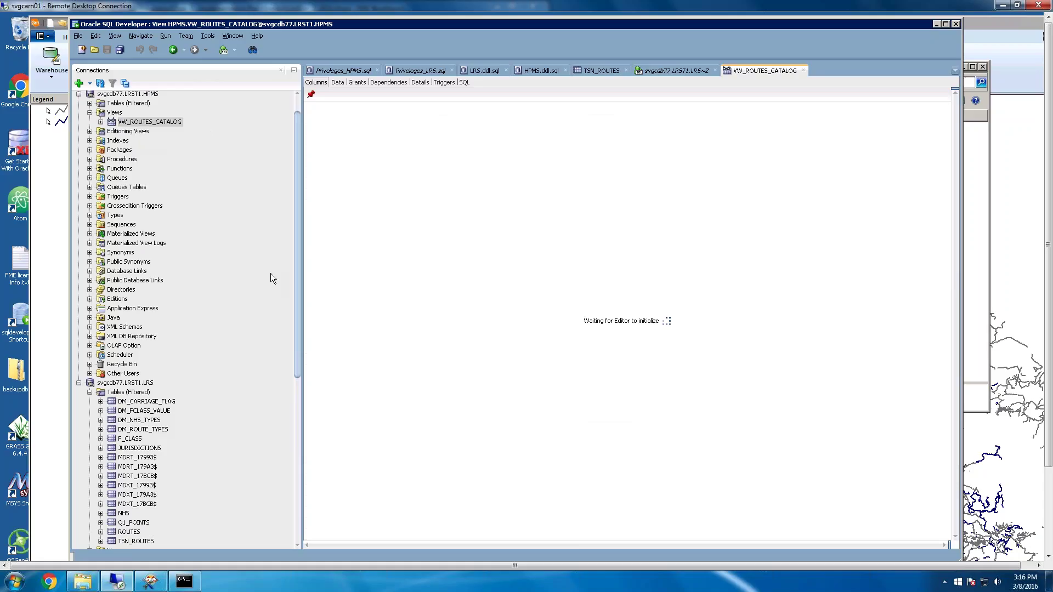
double_click(163, 121)
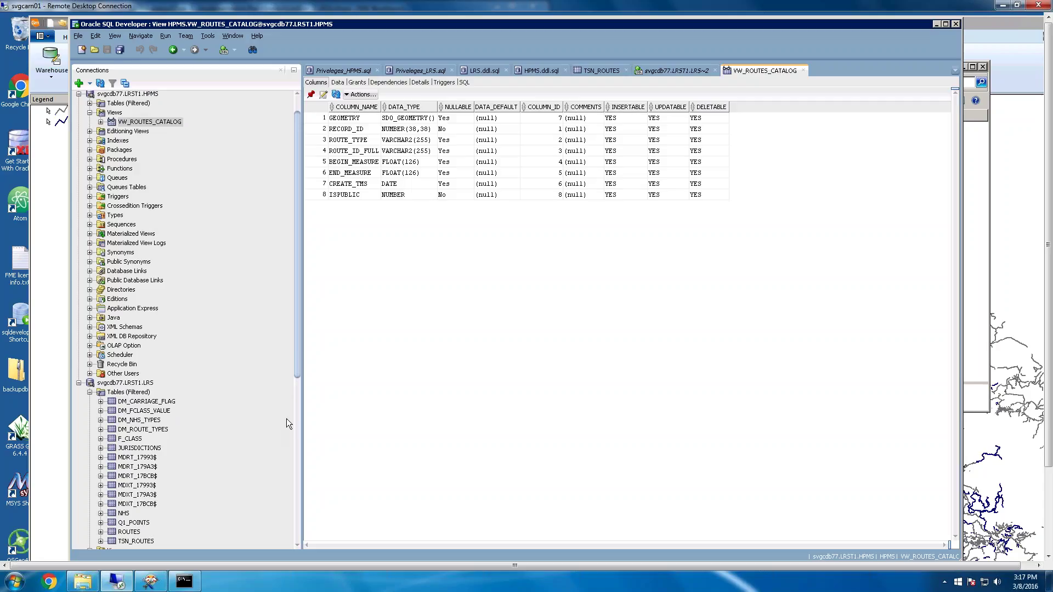
left_click_drag(298, 354, 298, 329)
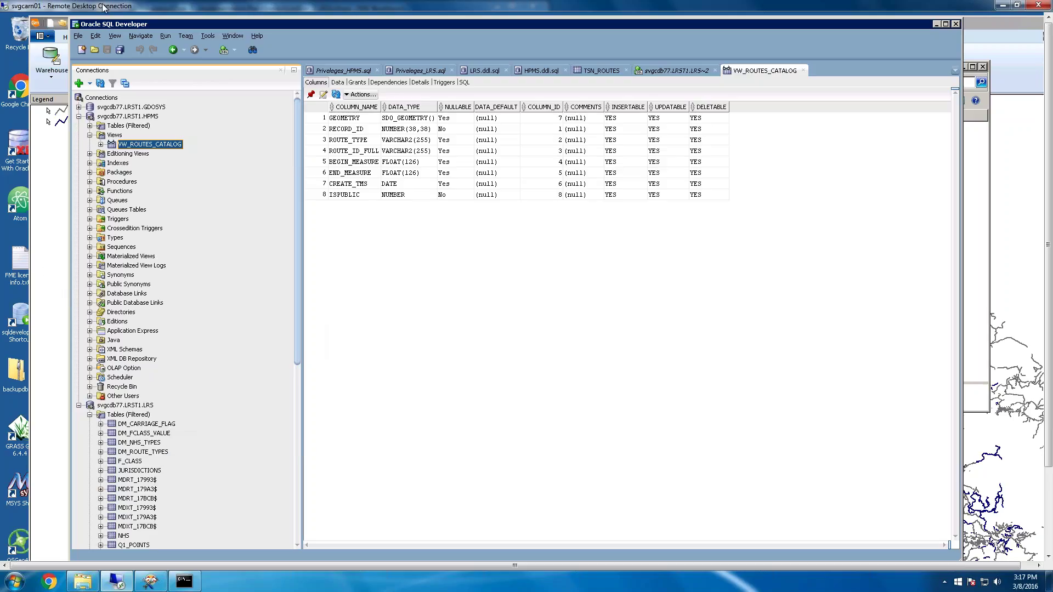
left_click_drag(140, 23, 282, 43)
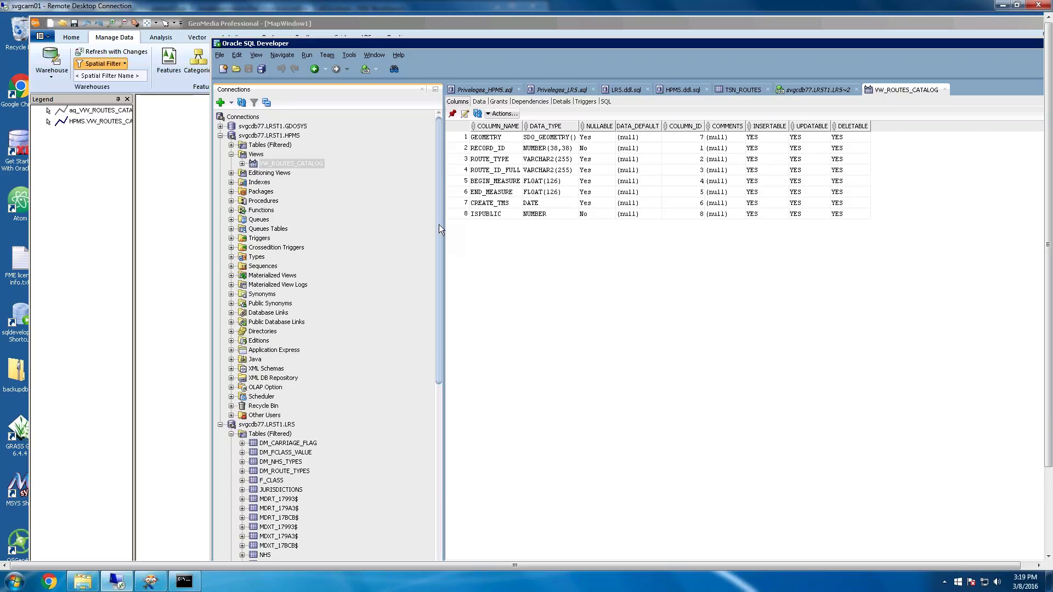
scroll(438, 225, "down", 2)
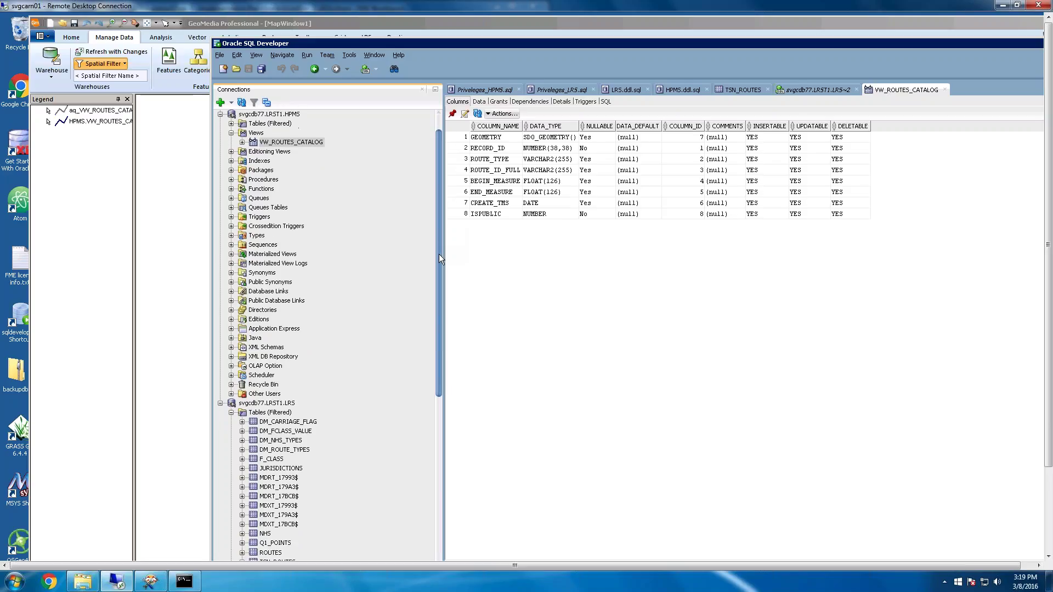
Step: In the svgcdb77.LRST1.HPMS connection, collapse the Views node and expand the list of tables
scroll(428, 310, "down", 5)
scroll(436, 175, "up", 7)
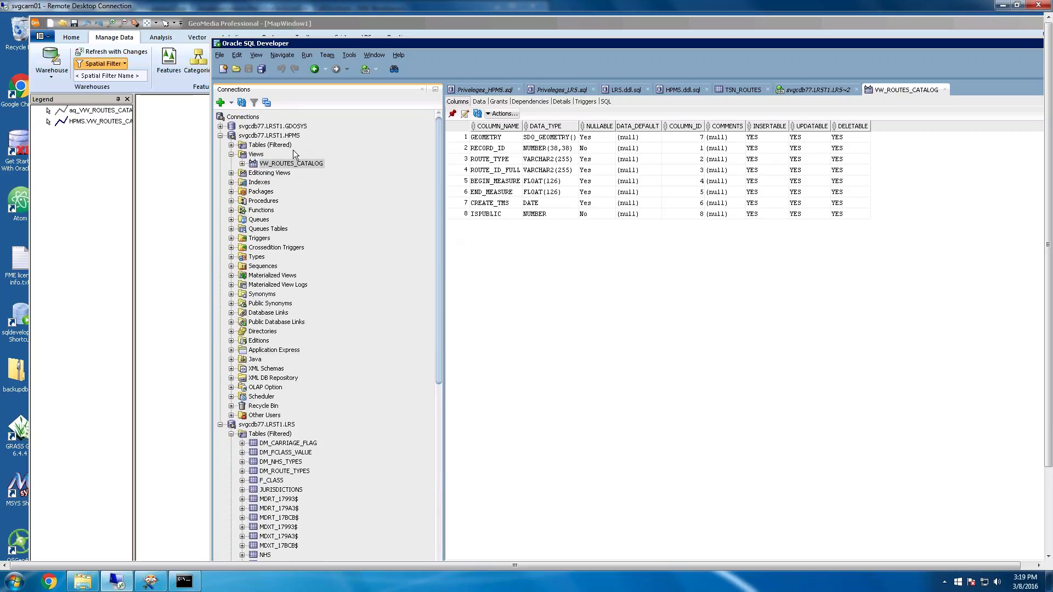
key("Left")
key("Left")
key("Left")
key("Left")
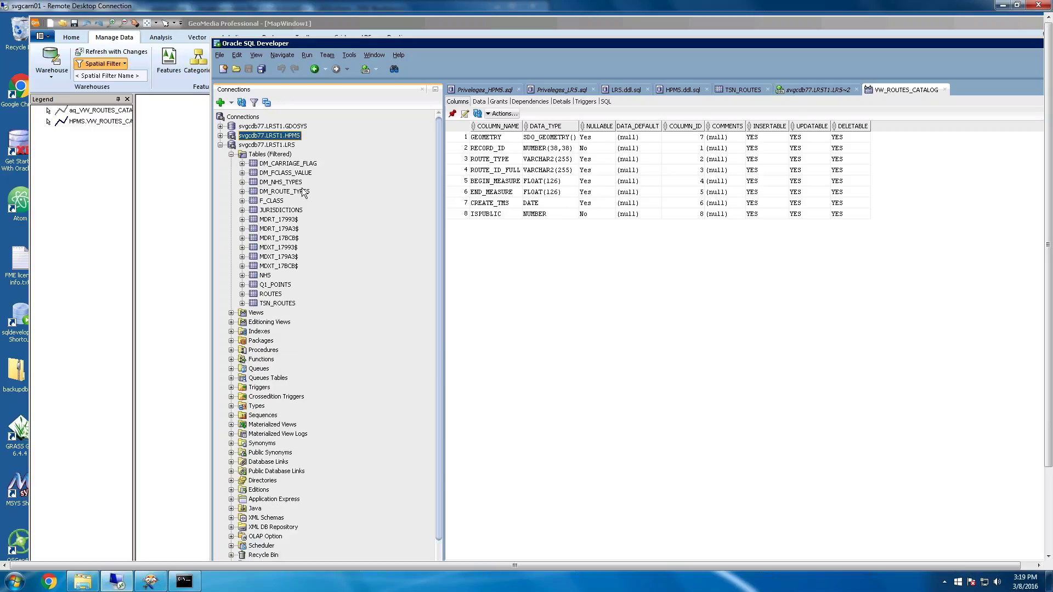
left_click(220, 136)
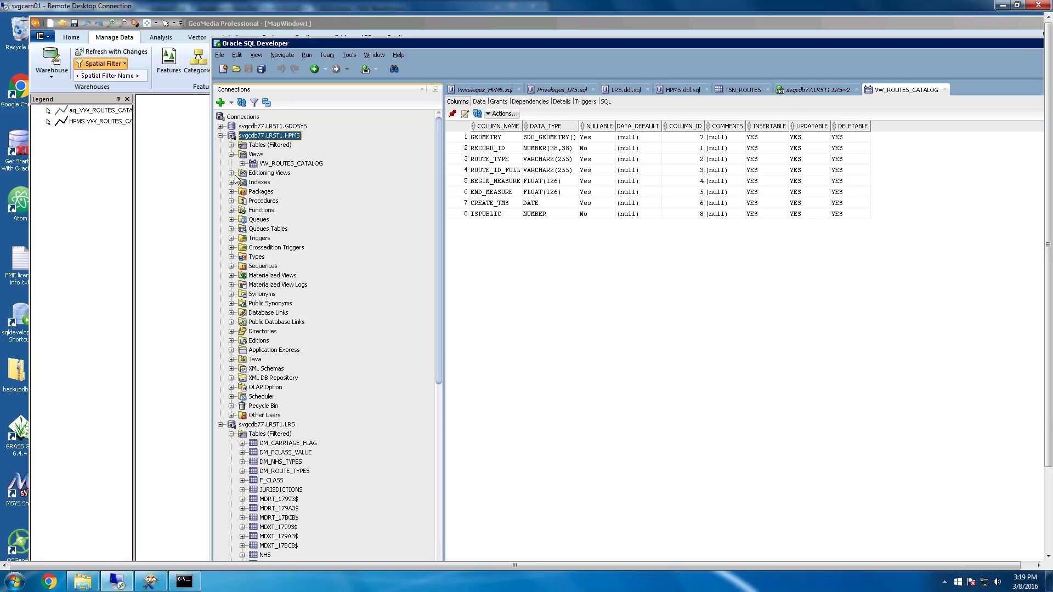
left_click(231, 154)
left_click(231, 145)
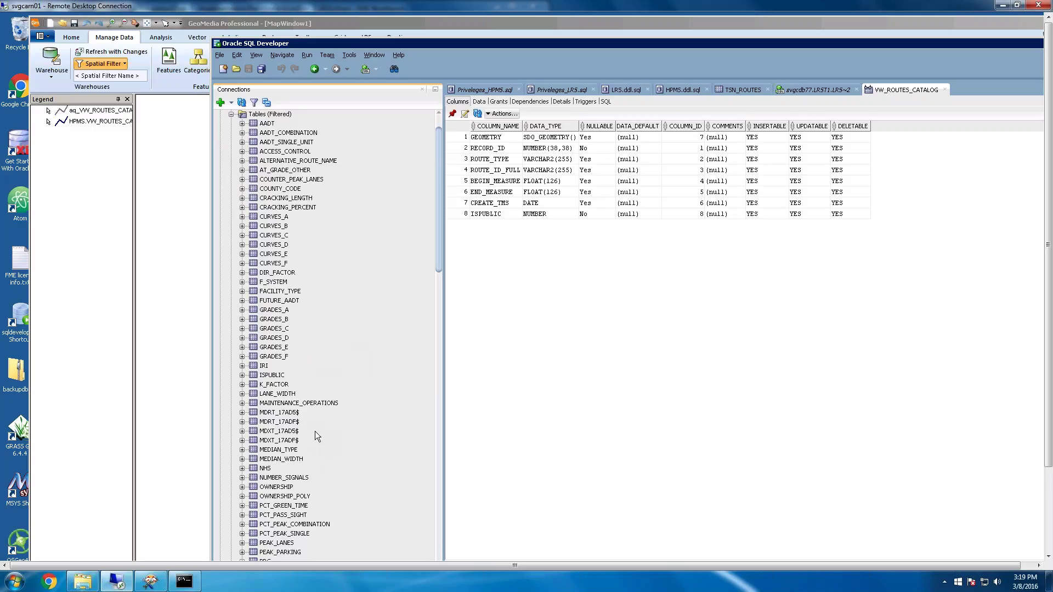
Step: Open the HPMS table OWNERSHIP_POLY to review its columns, and look through the rest of the schema's tables
scroll(315, 432, "down", 2)
left_click(290, 442)
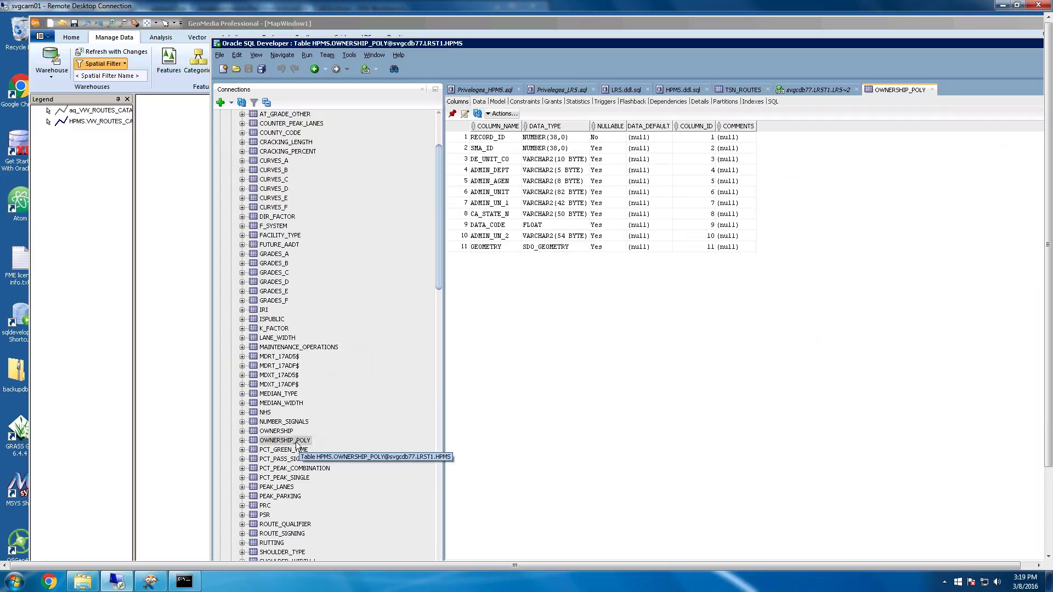
scroll(297, 445, "down", 1)
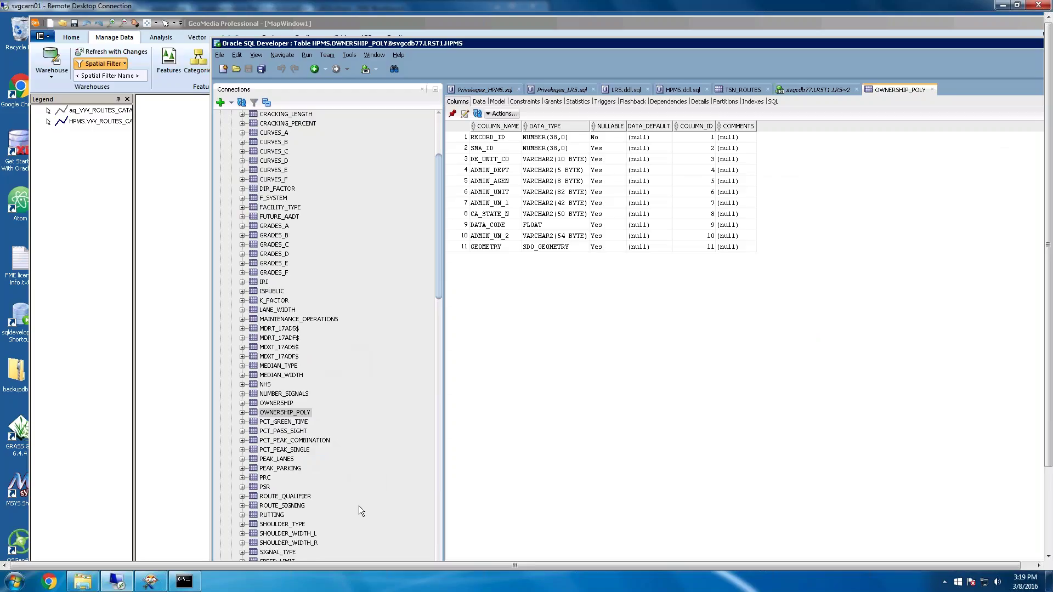
left_click(280, 414)
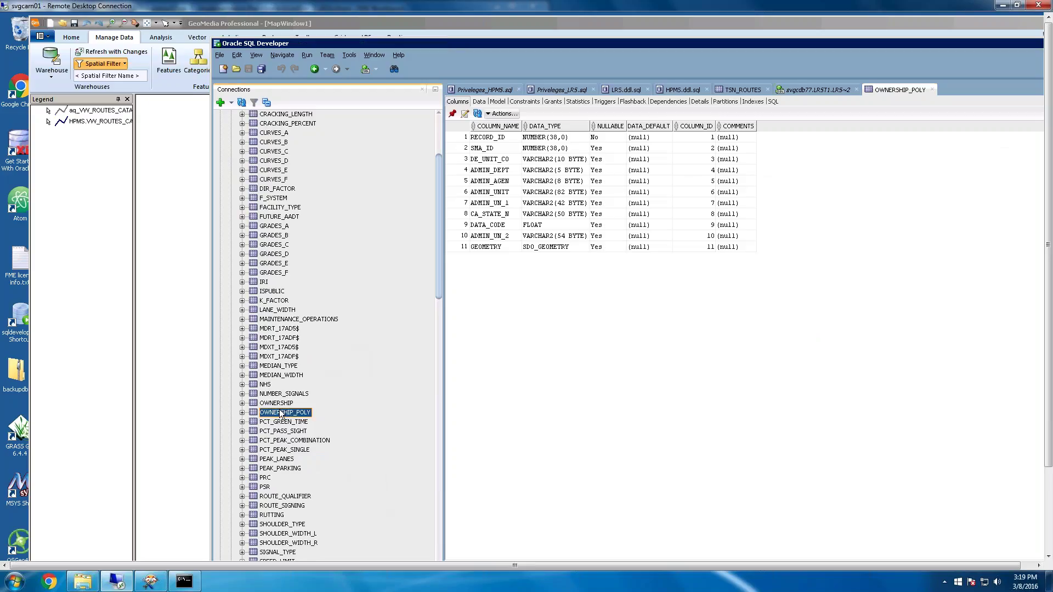
scroll(315, 420, "down", 3)
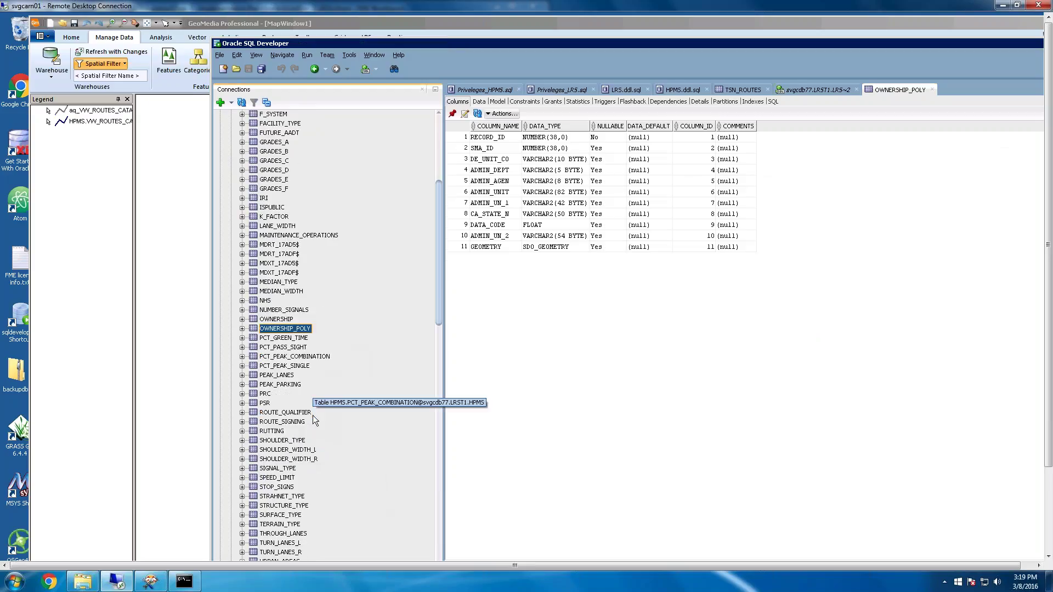
scroll(313, 420, "down", 4)
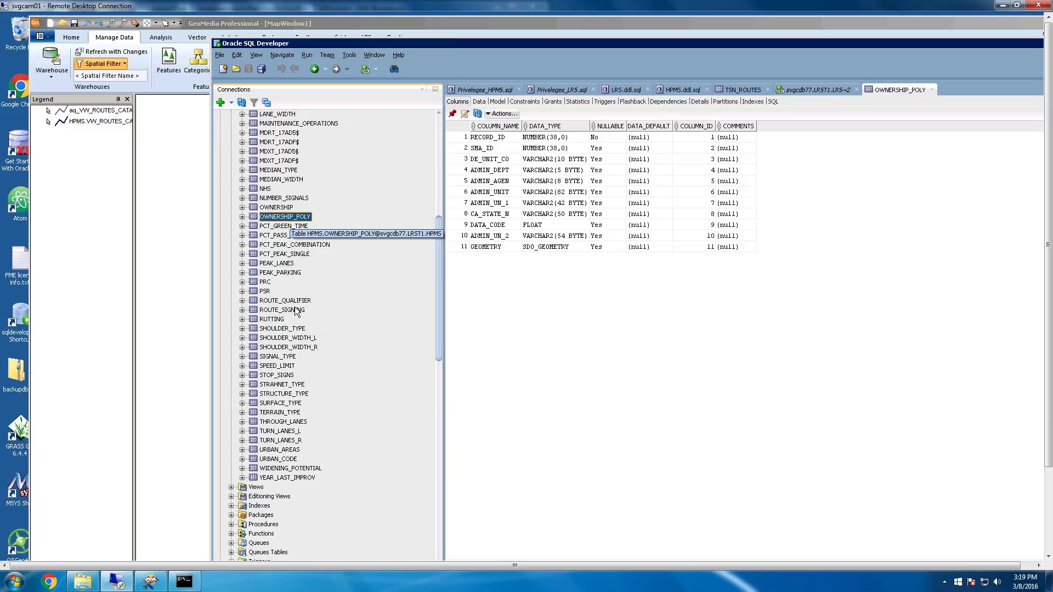
scroll(296, 345, "up", 6)
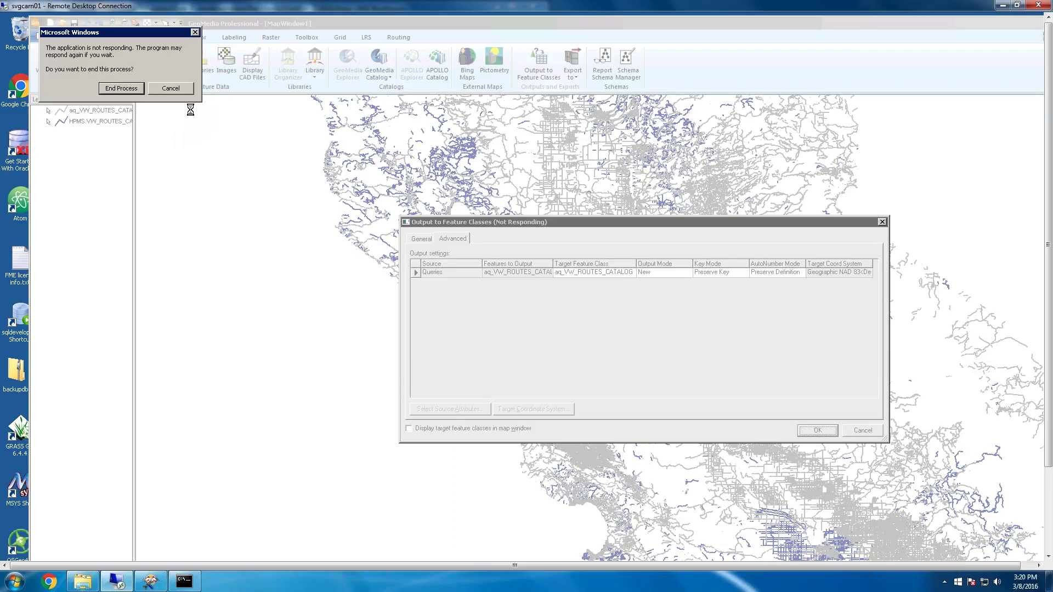
Step: Decline to end the unresponsive GeoMedia process, then switch back to SQL Developer and move its window so the whole title bar is in view
left_click(183, 93)
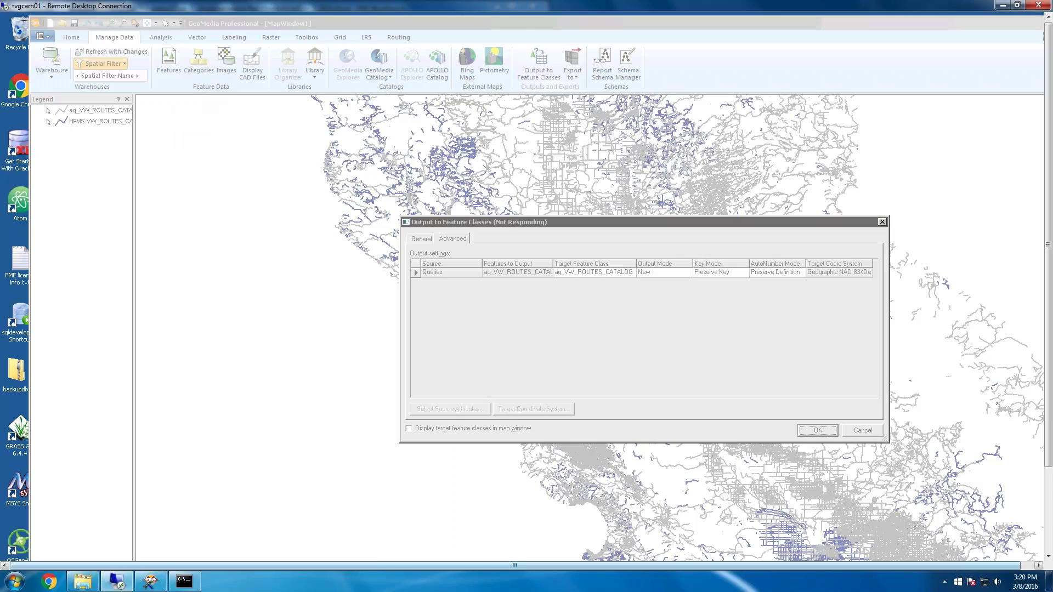
left_click(1049, 387)
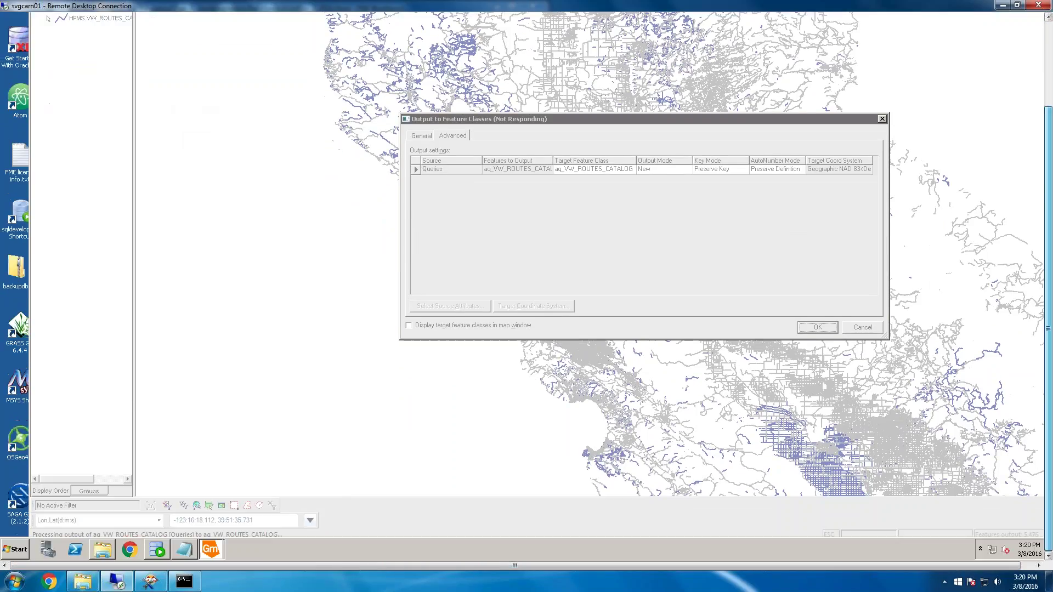
left_click(157, 549)
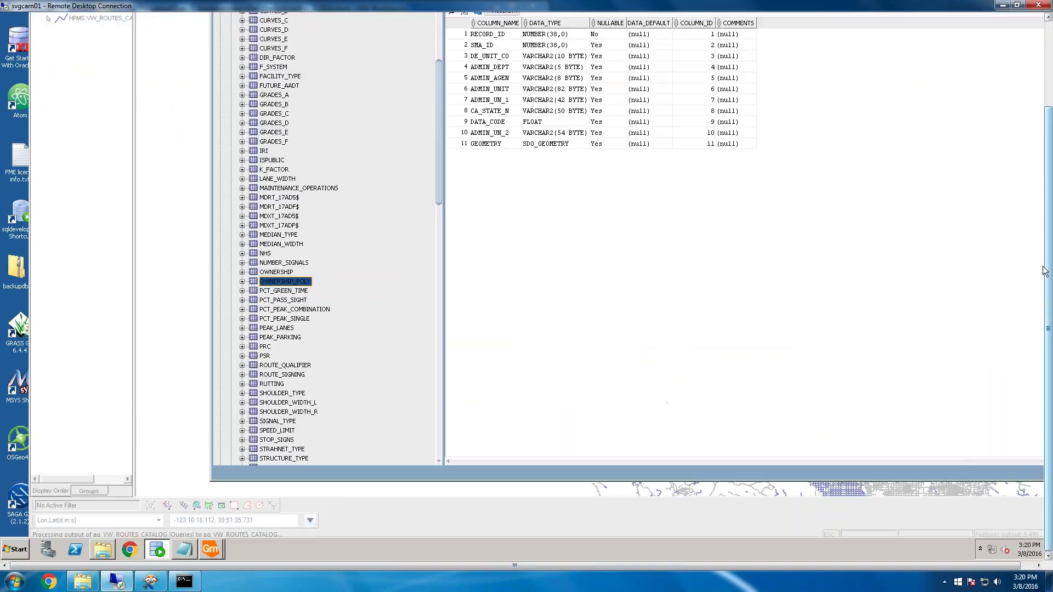
left_click(1049, 61)
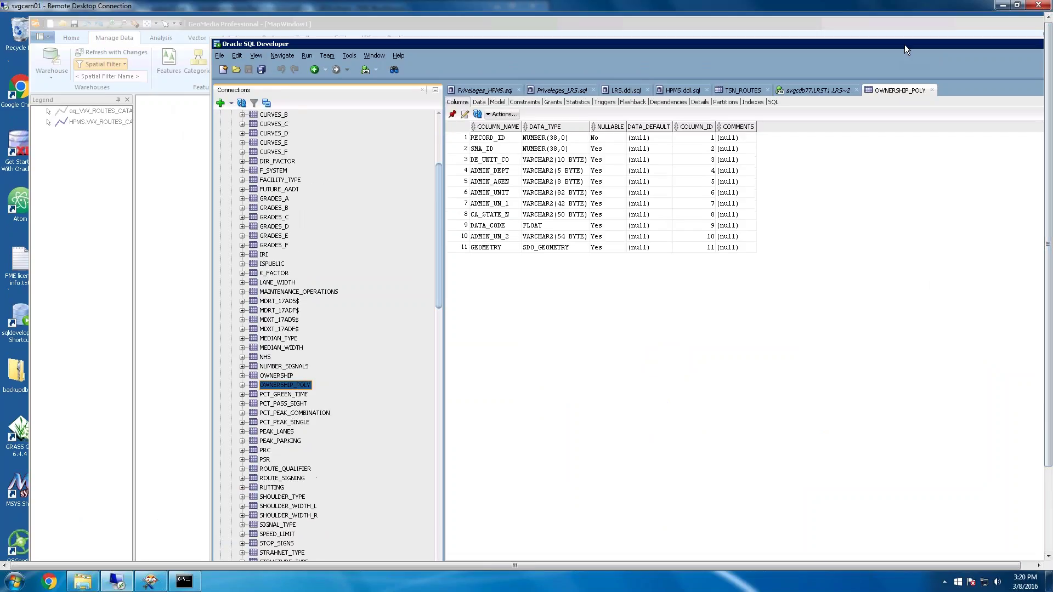
left_click_drag(904, 45, 823, 35)
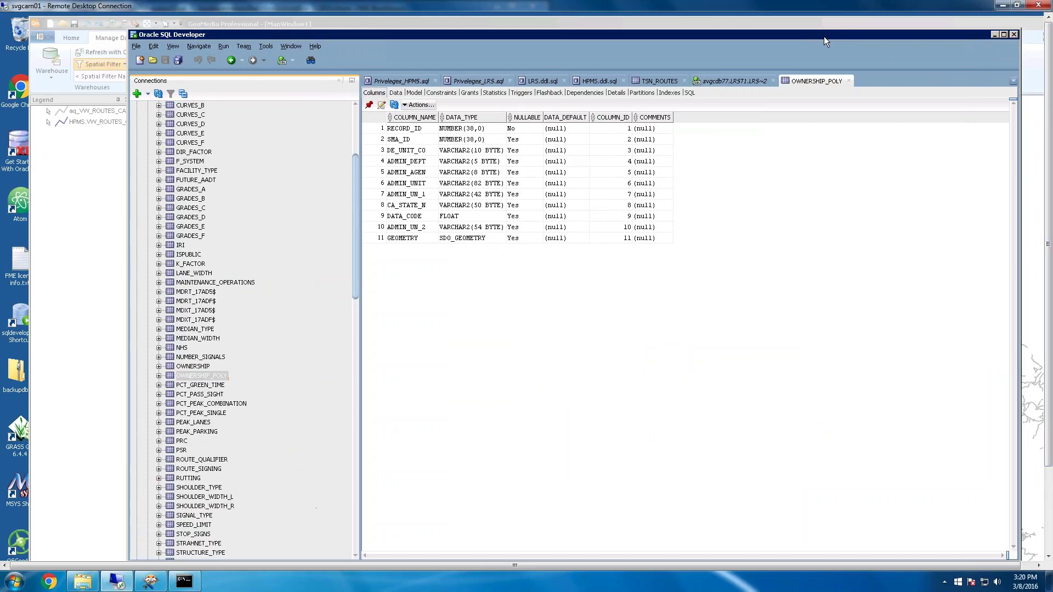